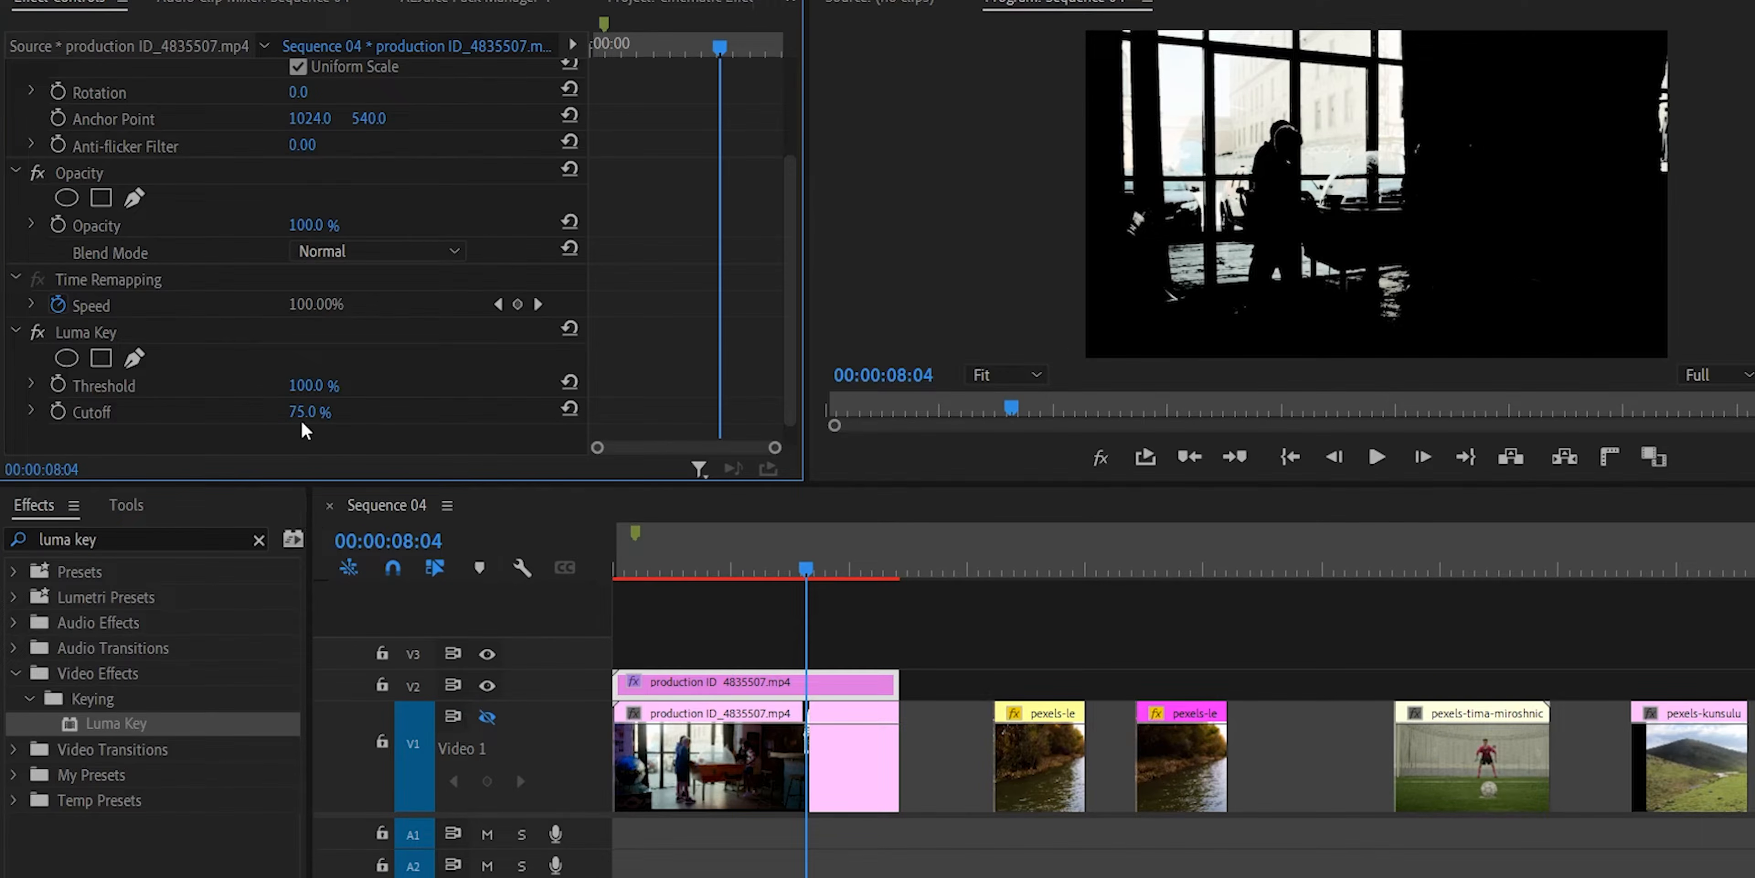
Turn the Video 1 track's output back on and apply Gaussian Blur with Repeat Edge Pixels enabled to the V2 clip.
left_click(487, 718)
left_click(129, 542)
type("gaussian")
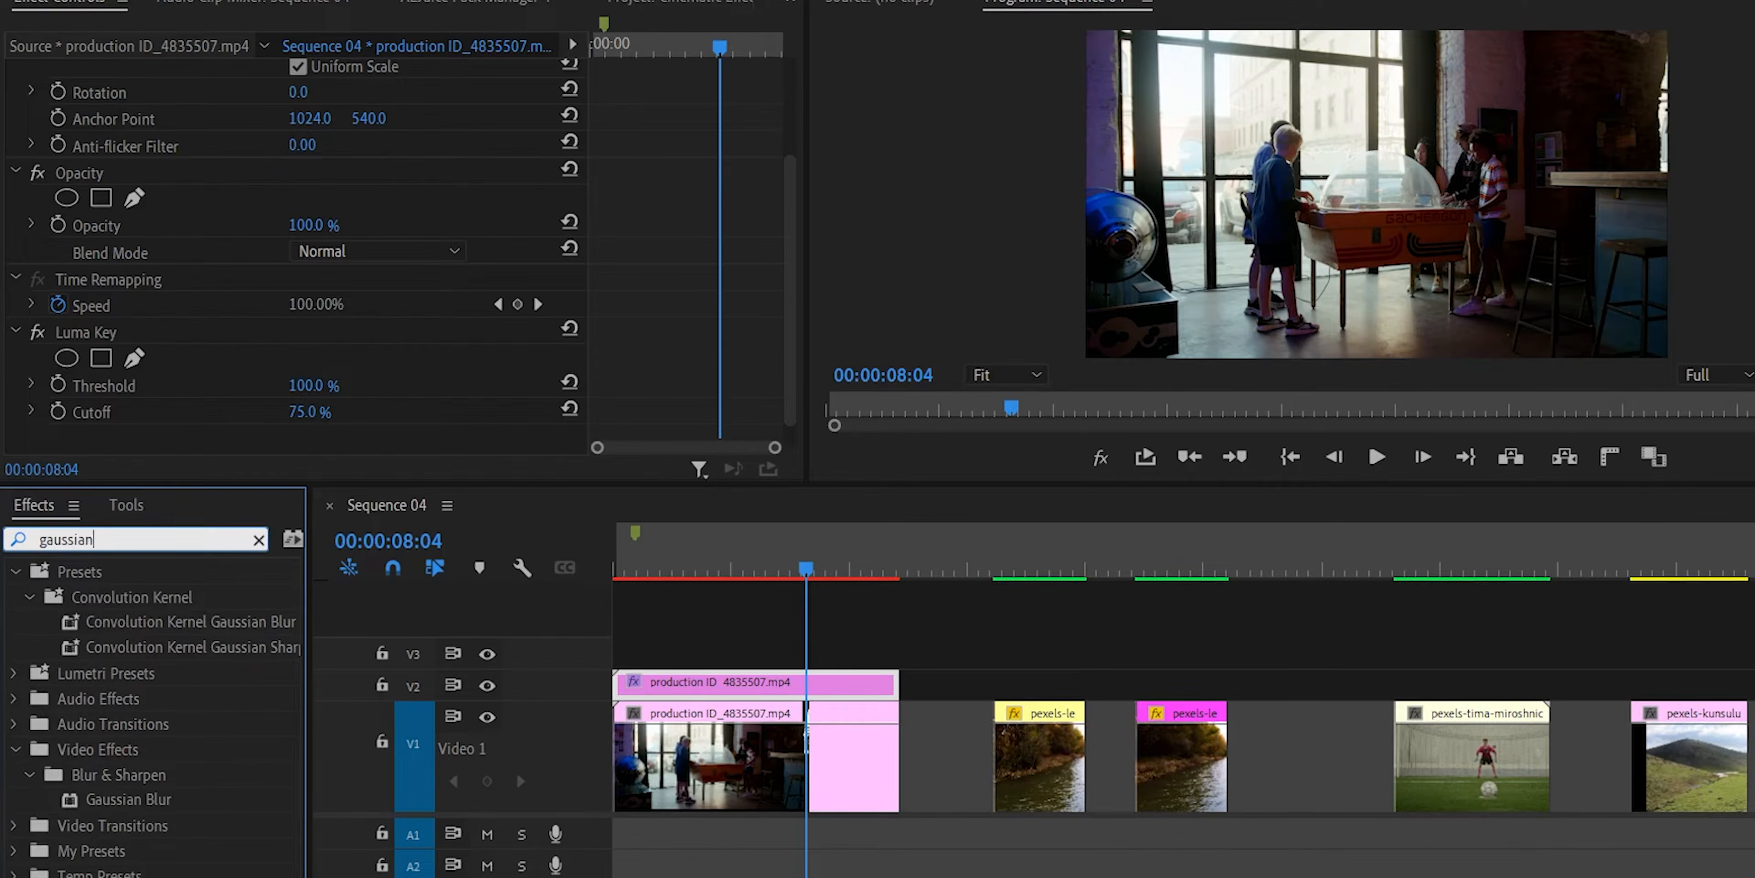
left_click_drag(129, 798, 200, 797)
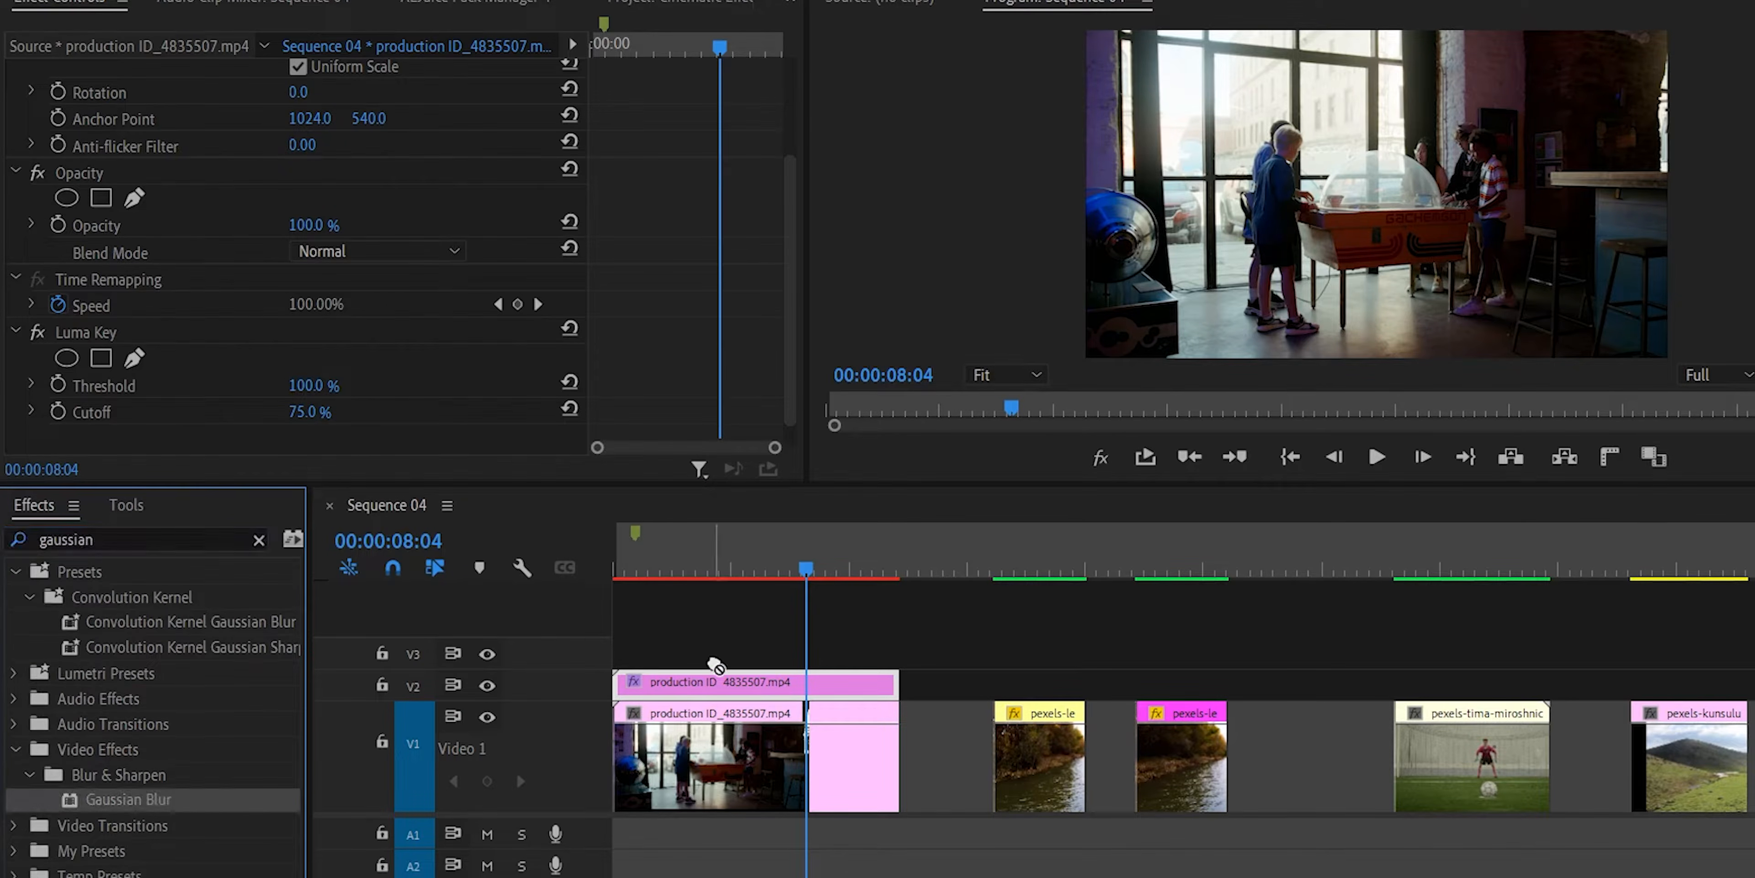
left_click_drag(713, 661, 715, 681)
scroll(338, 382, "down", 3)
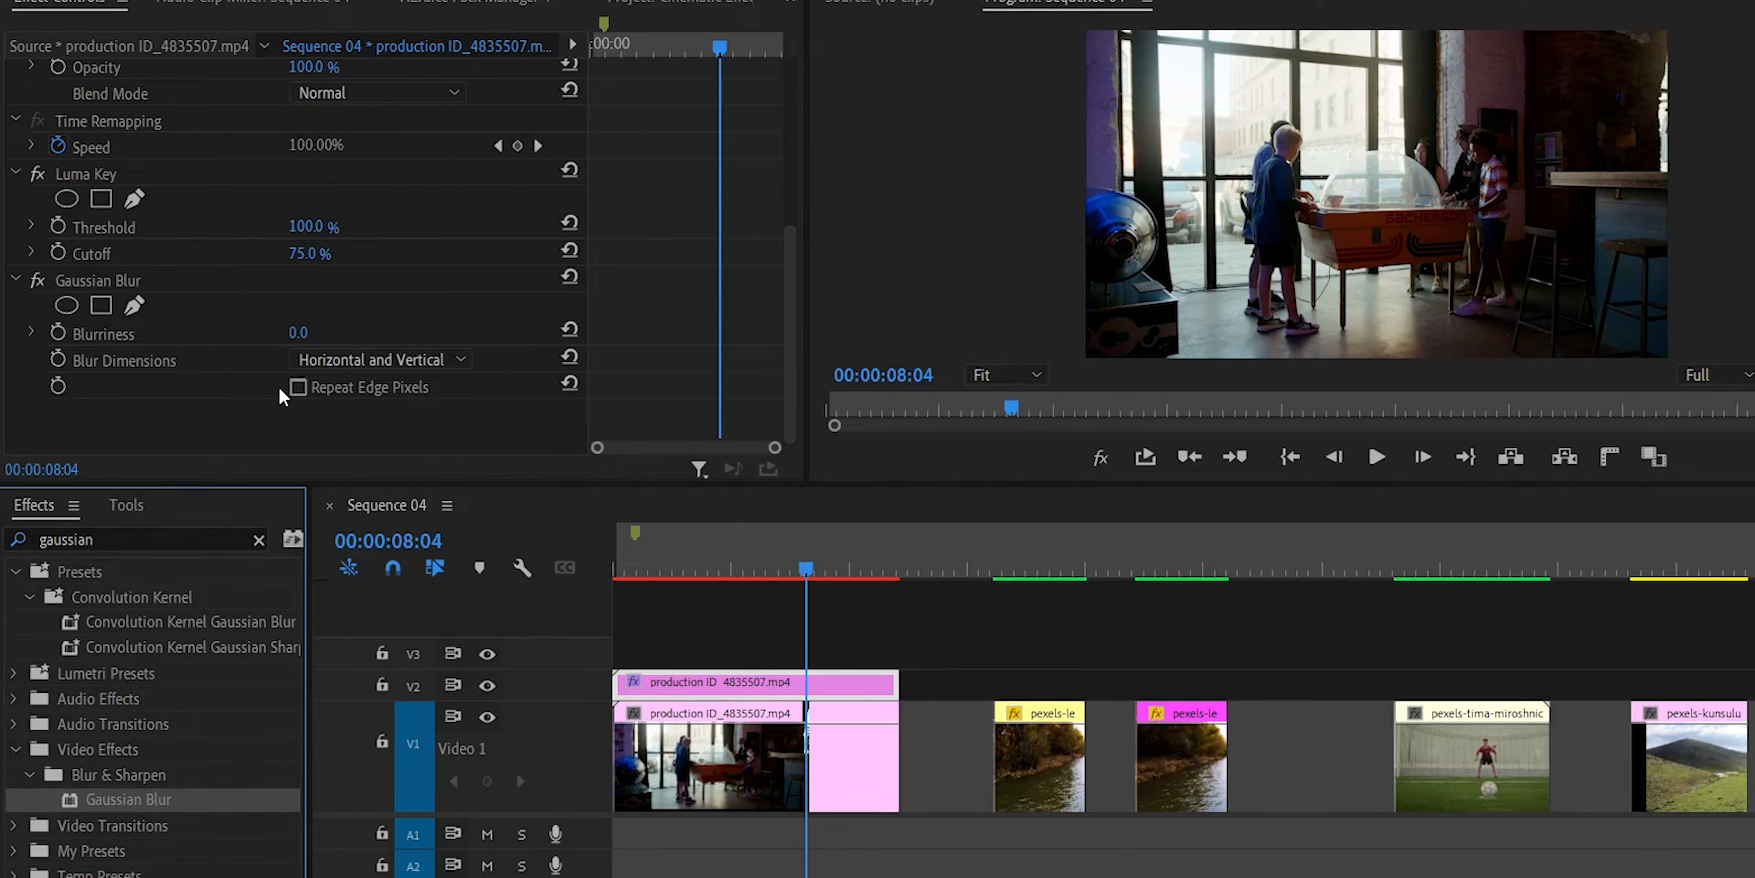
left_click(297, 388)
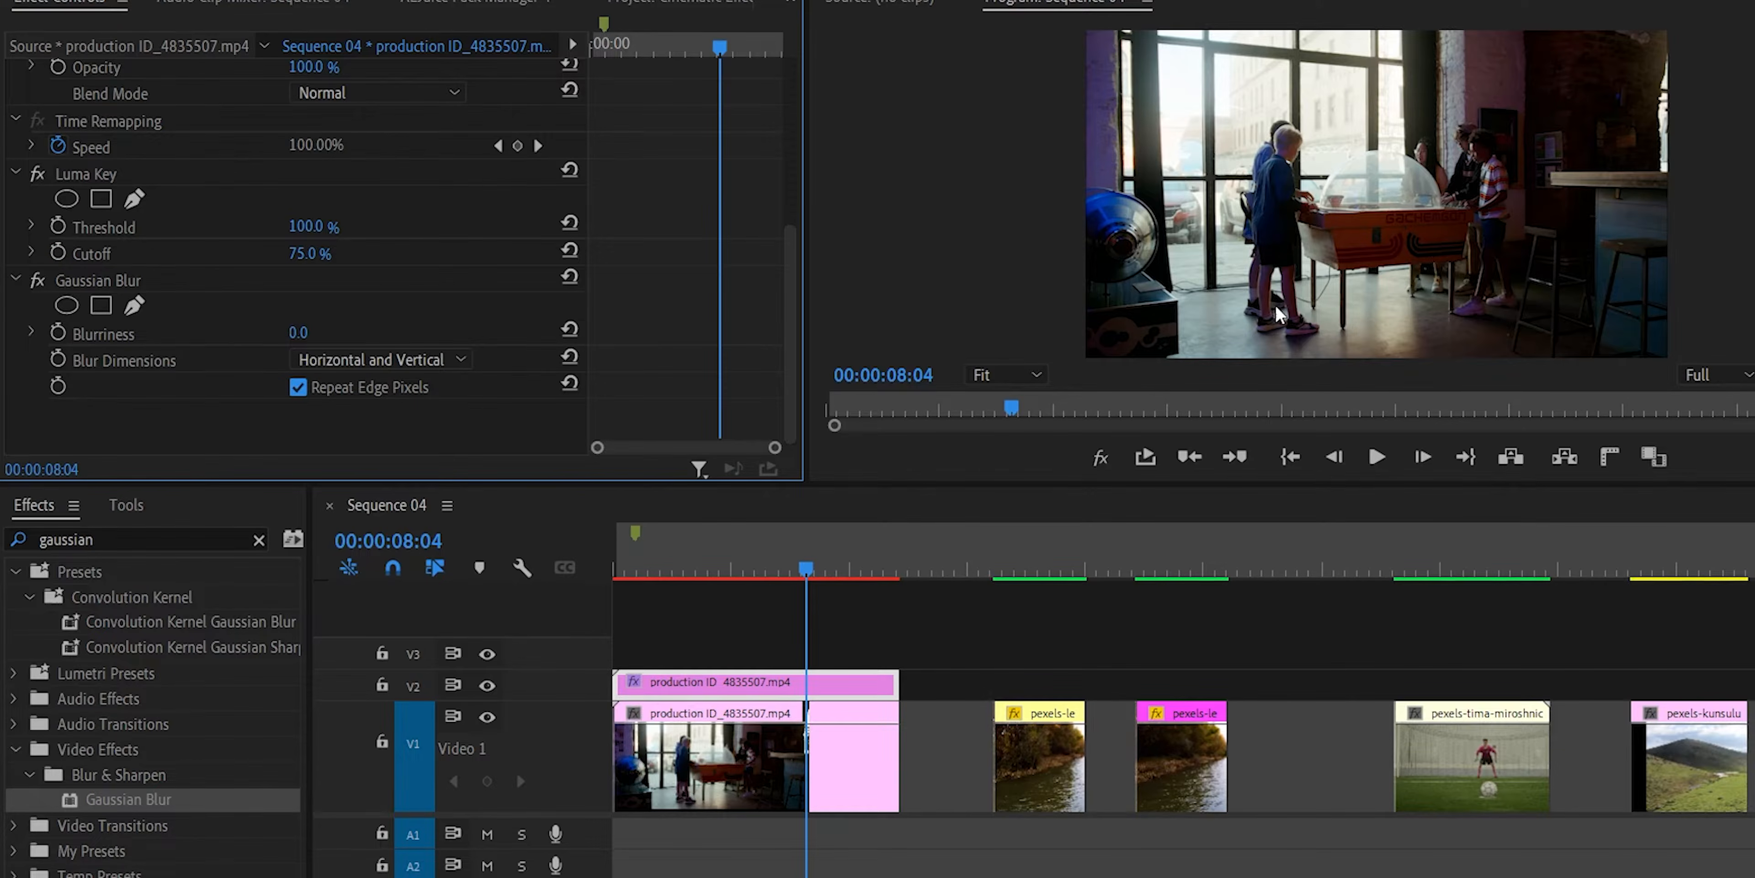
Apply Gaussian Blur to the green hills landscape clip with Blurriness 151 and Repeat Edge Pixels enabled.
left_click_drag(1614, 555, 1661, 658)
left_click(1677, 724)
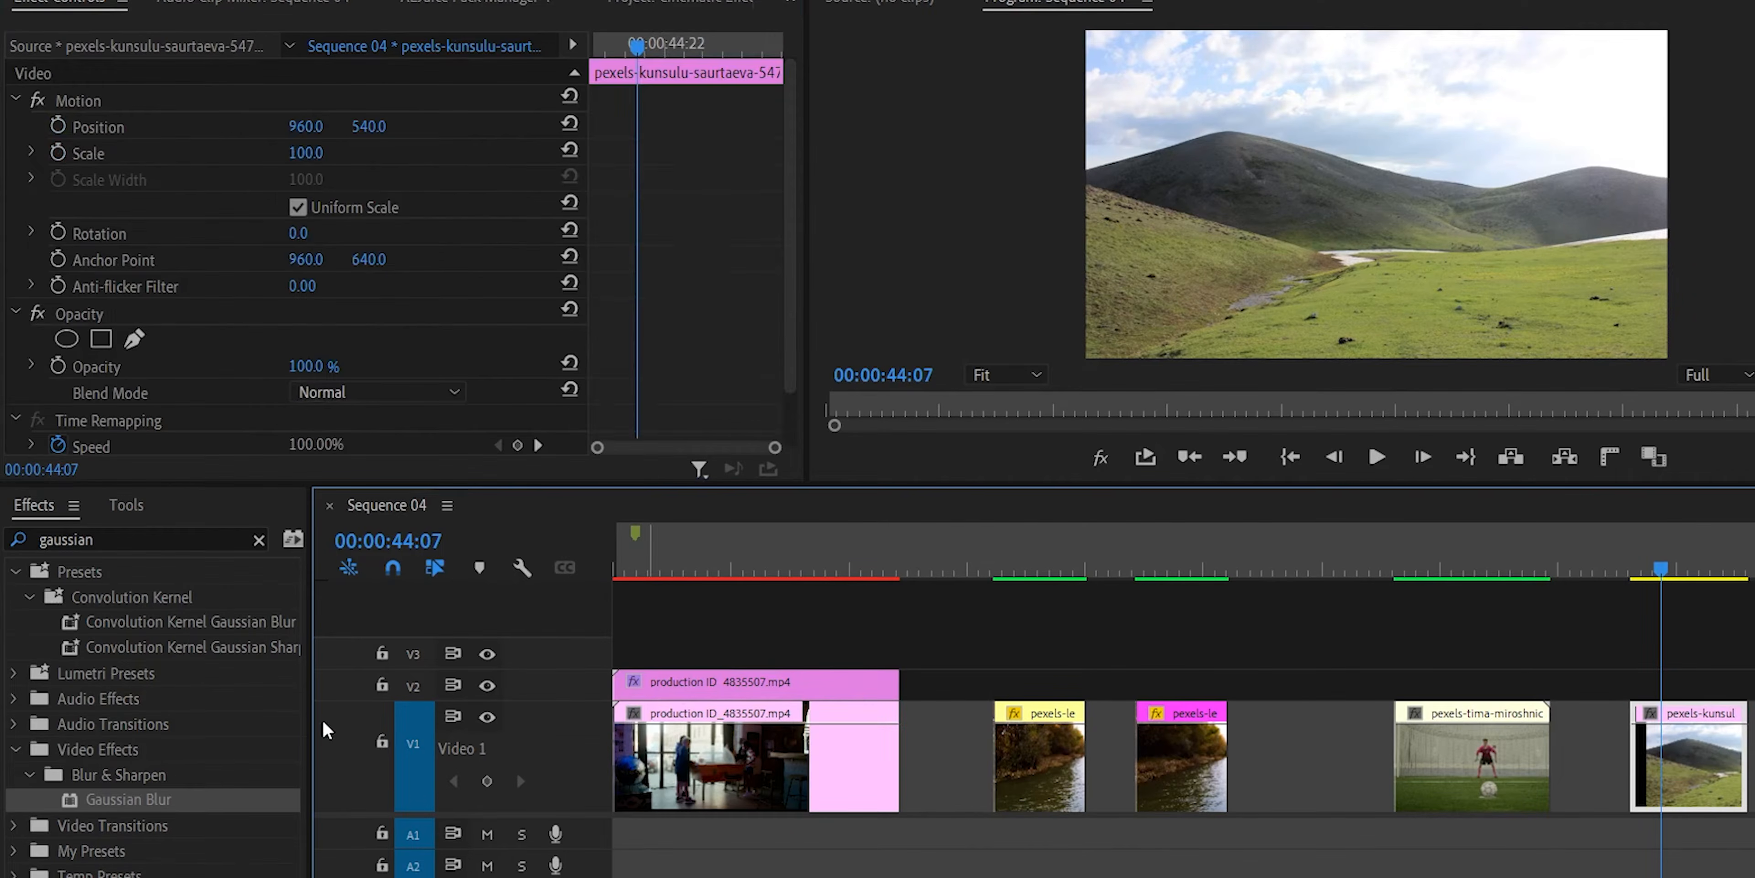
left_click_drag(196, 799, 410, 275)
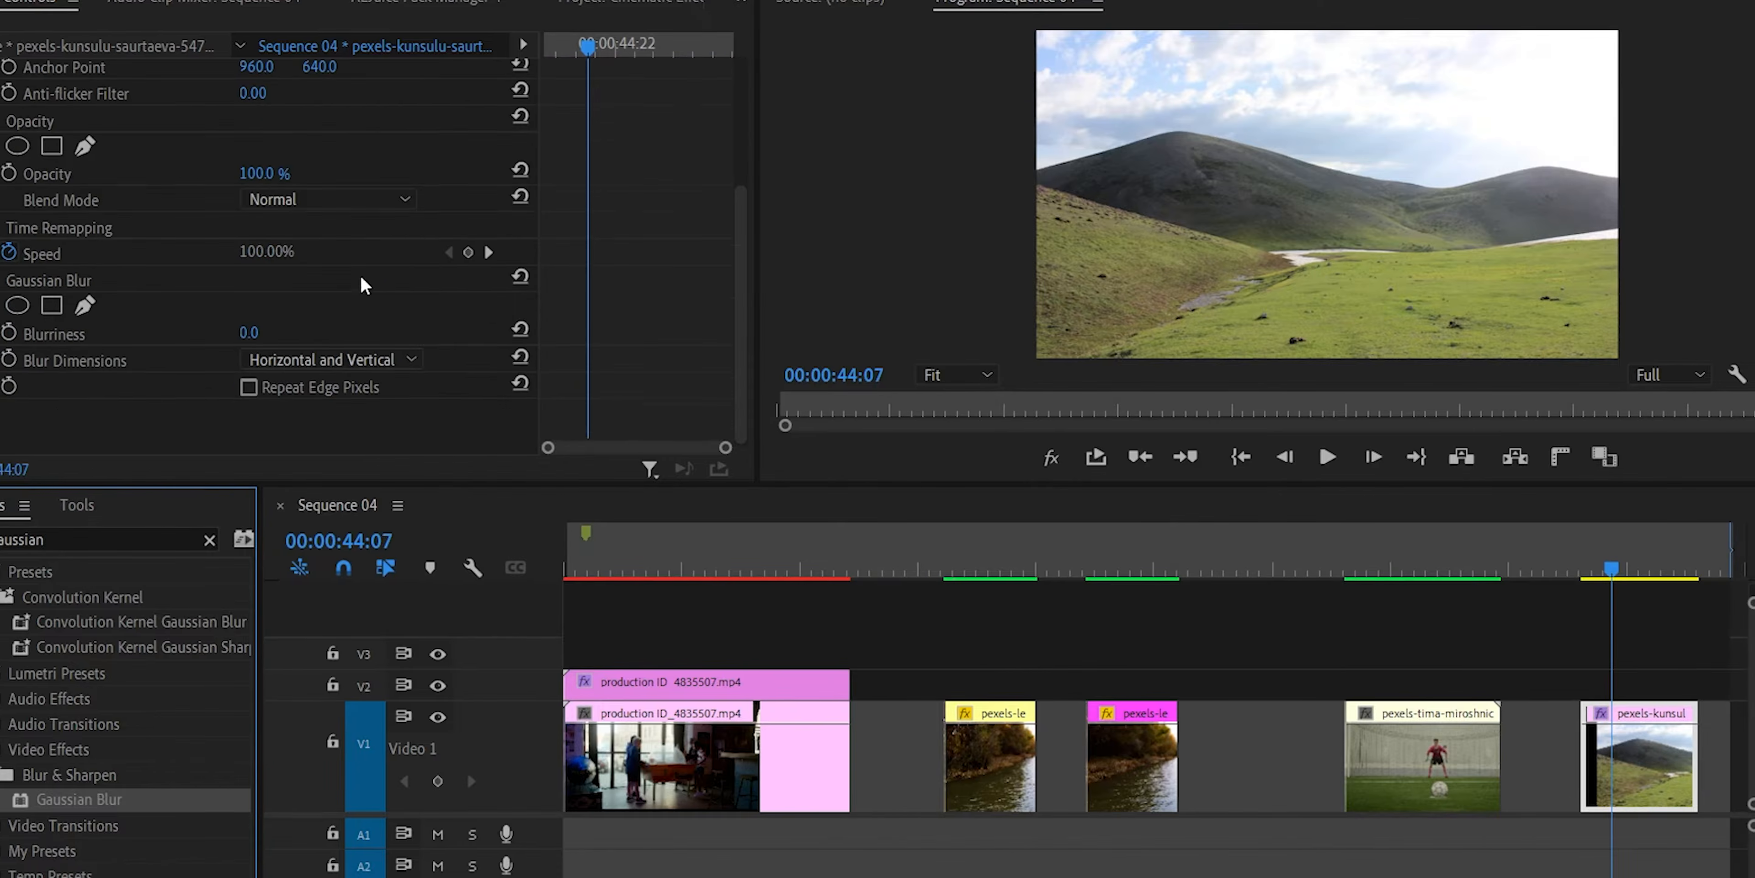
left_click_drag(247, 334, 350, 333)
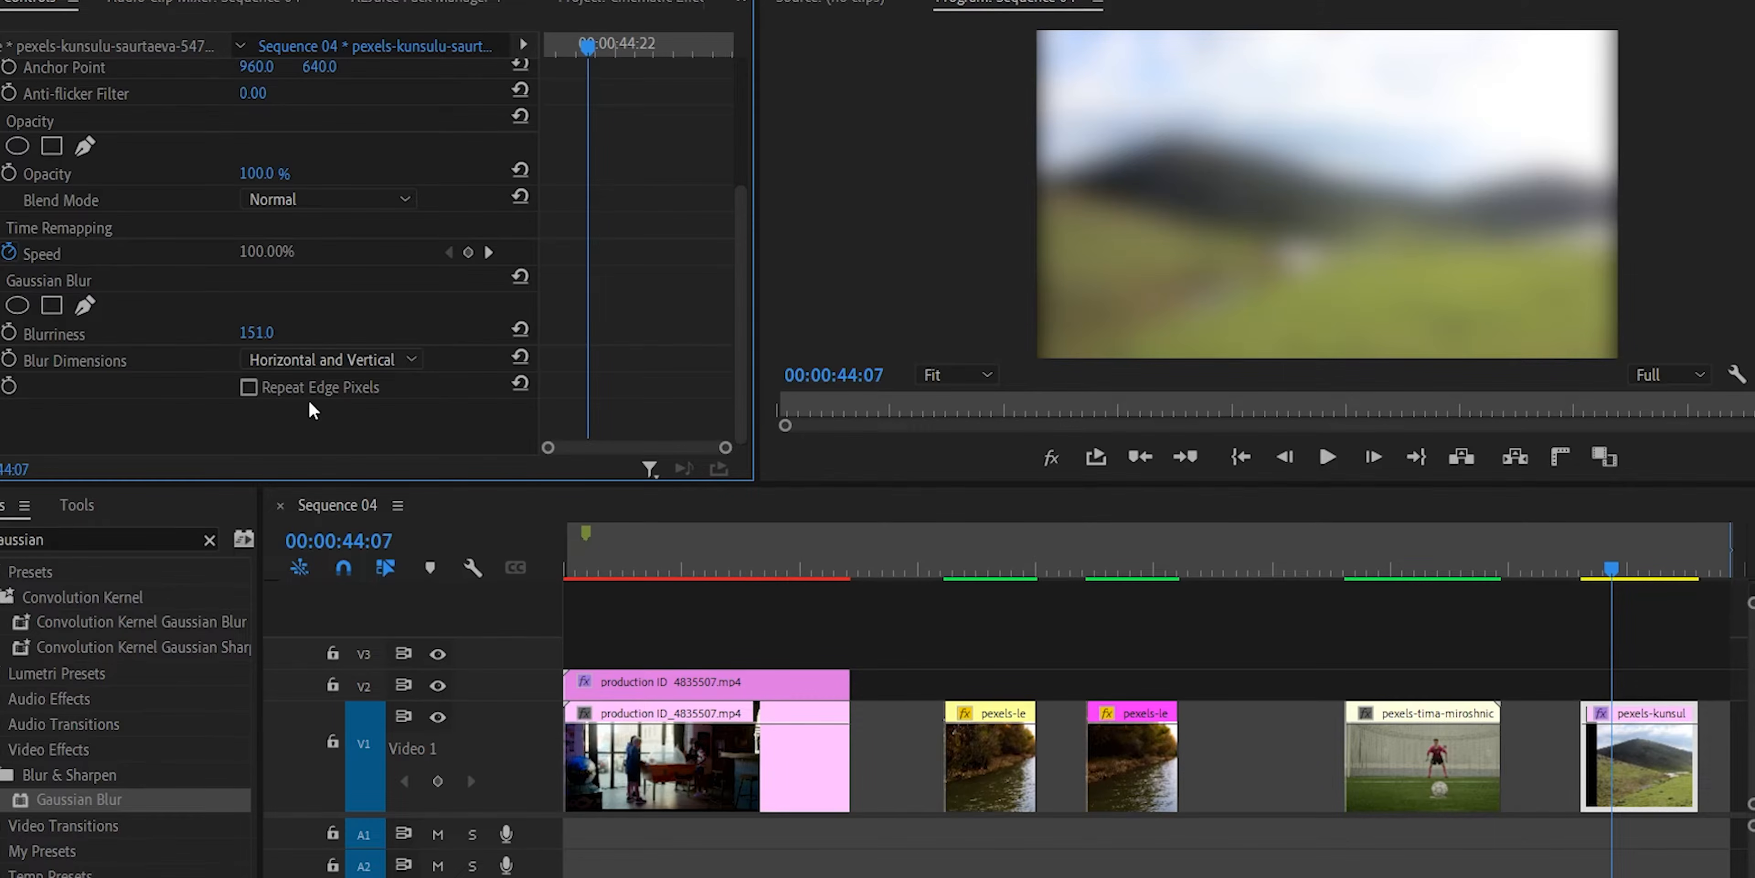
left_click(248, 387)
Set the Gaussian Blur's Blurriness to 49 on the V2 production clip and its blend mode to Screen.
left_click_drag(907, 571, 651, 572)
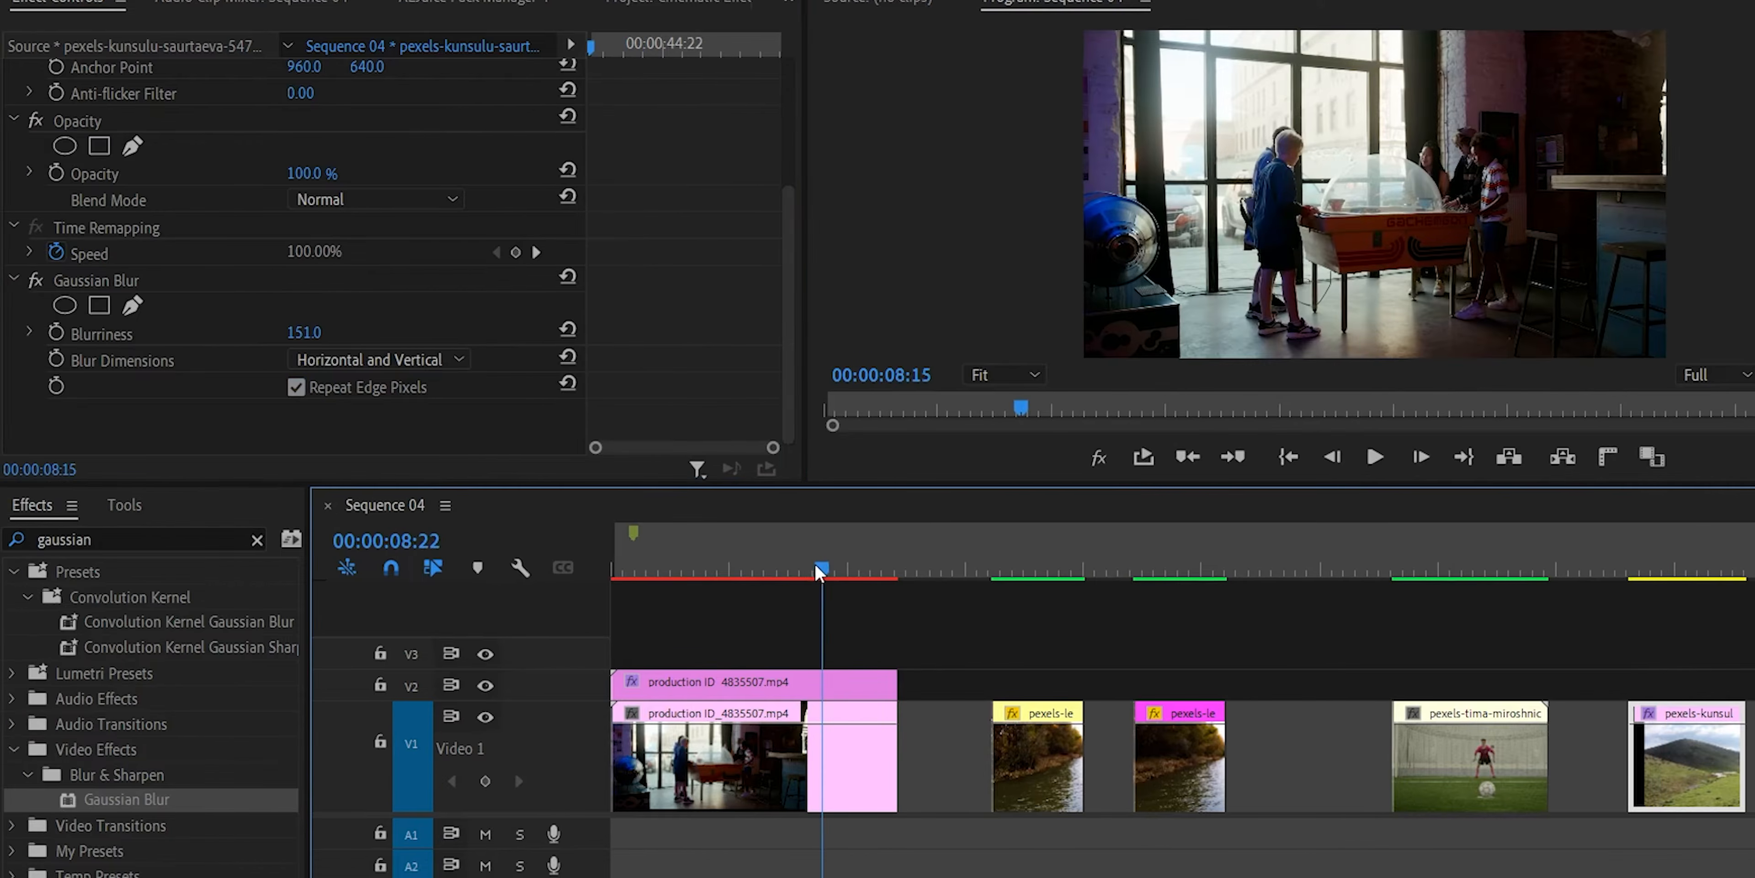
left_click(730, 683)
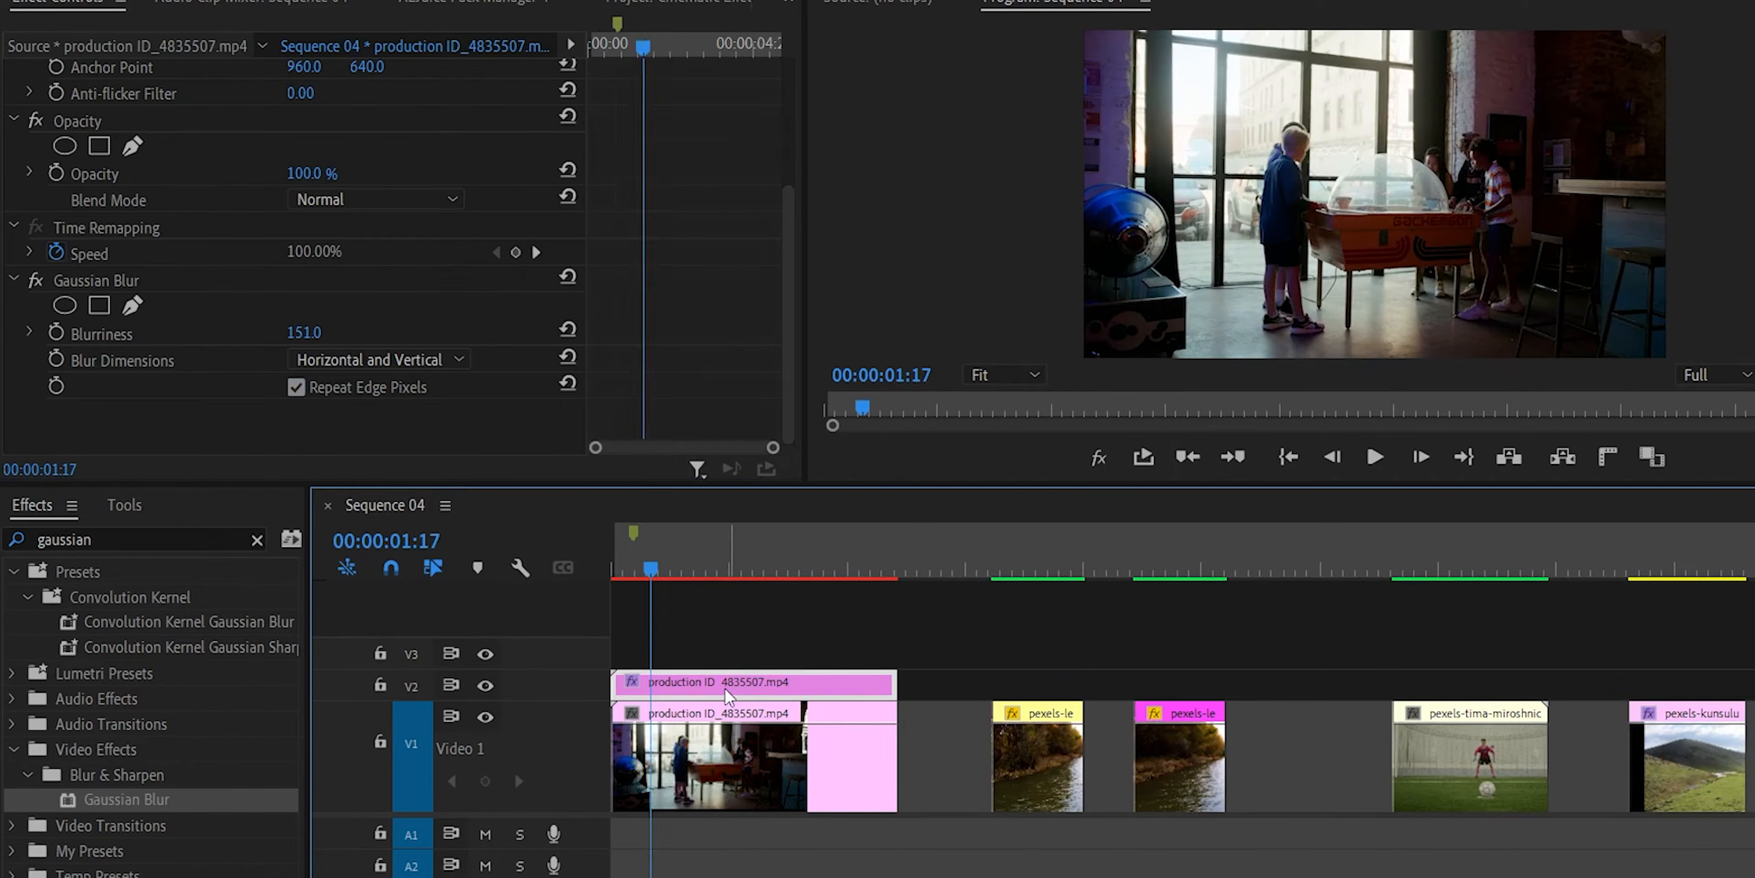
scroll(352, 321, "down", 5)
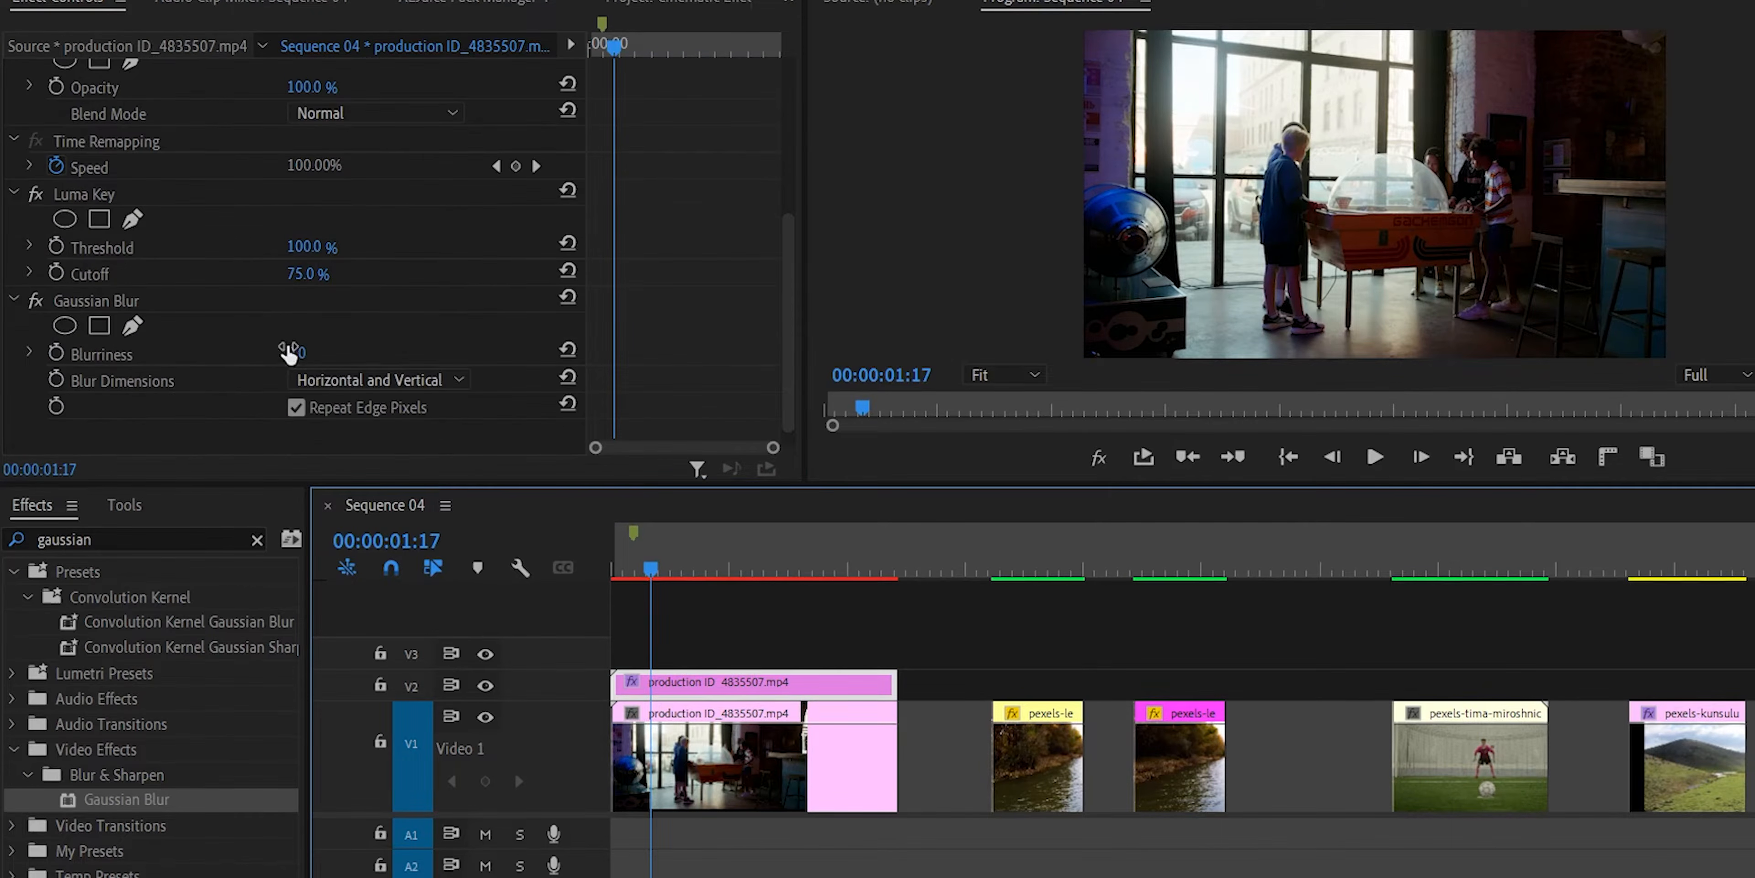
left_click_drag(310, 354, 344, 354)
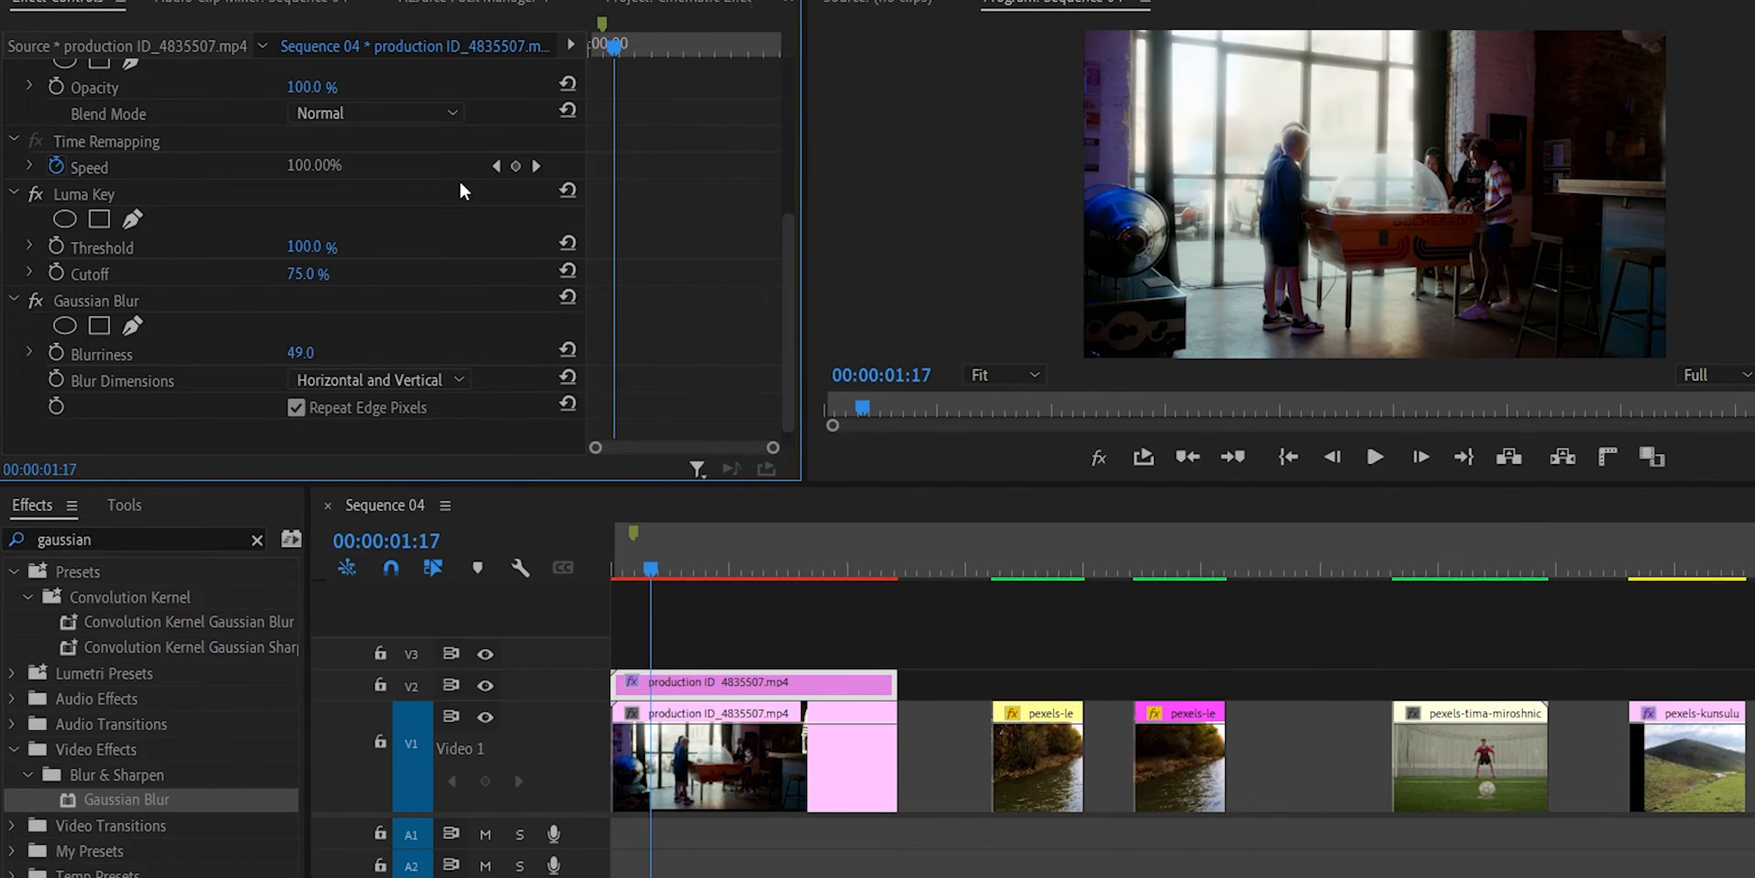
scroll(461, 190, "up", 3)
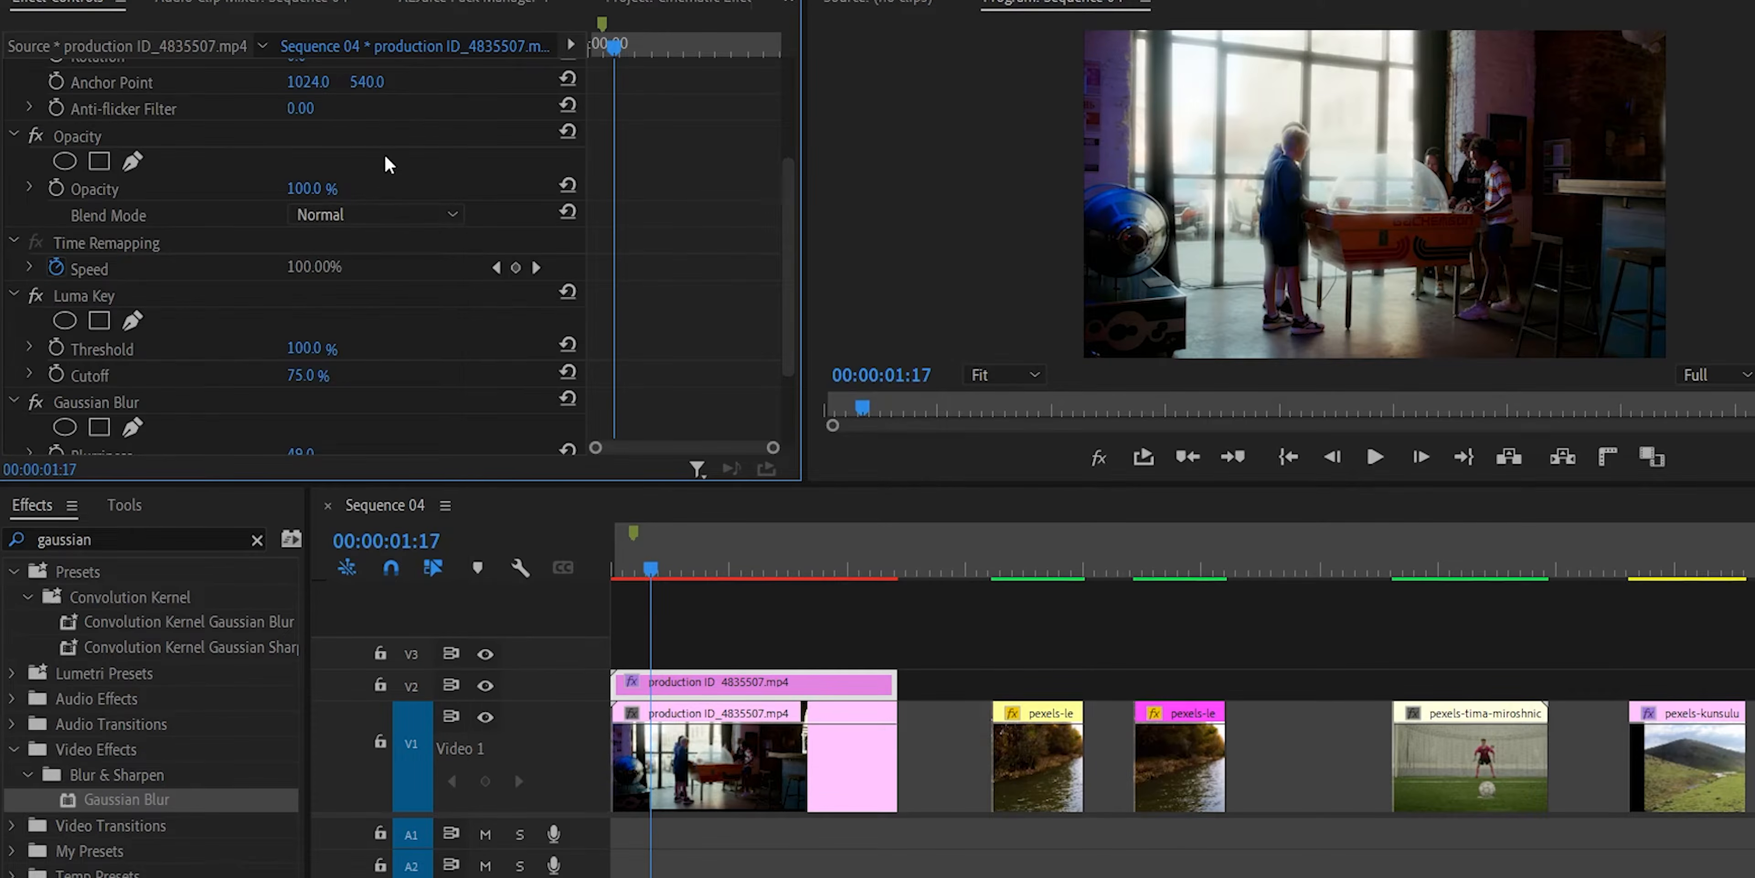
left_click(391, 214)
left_click(384, 481)
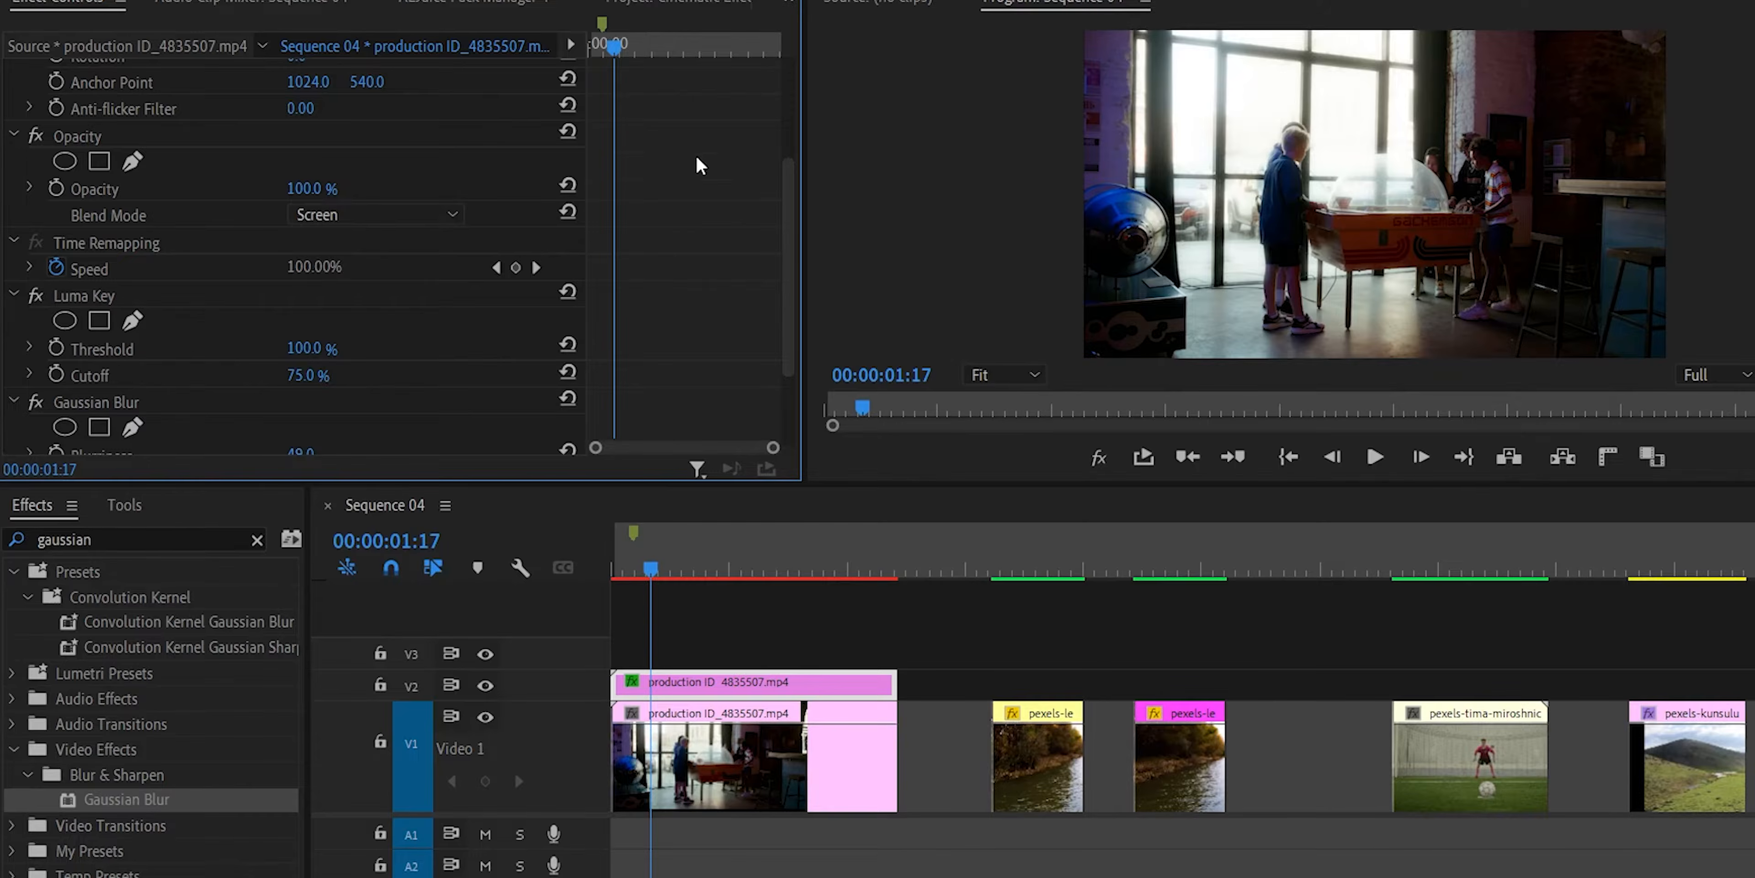
Refine the V2 clip's glow with Luma Key Threshold 98% and Cutoff 80%, and Gaussian Blur Blurriness 84.
scroll(696, 154, "down", 3)
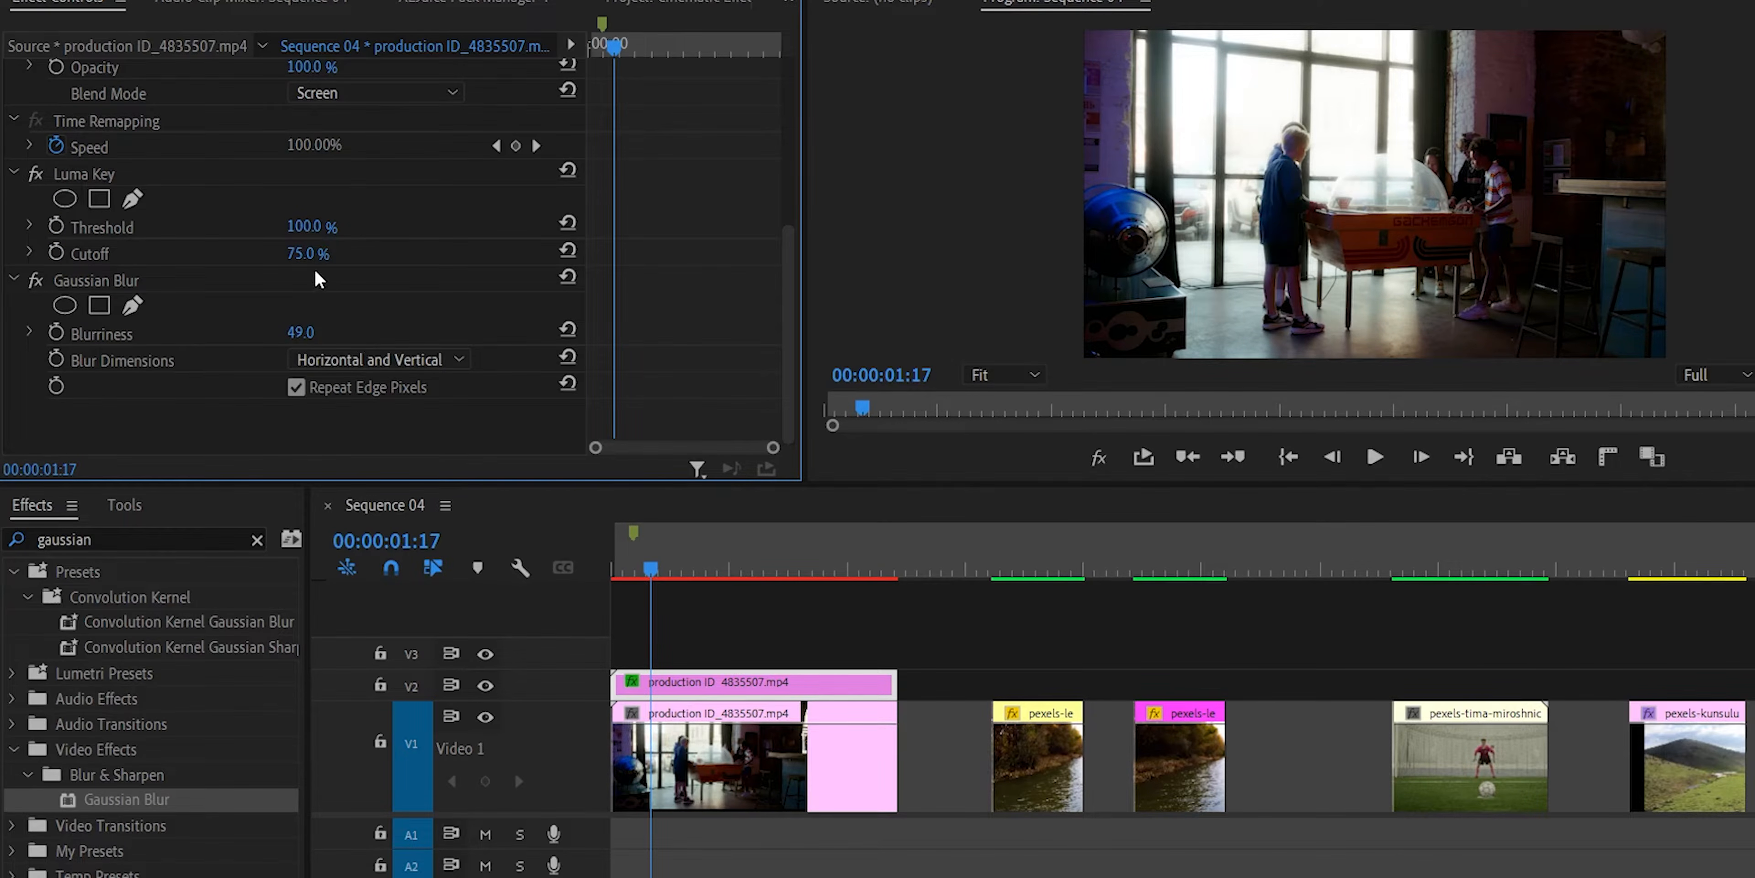
left_click_drag(302, 256, 303, 227)
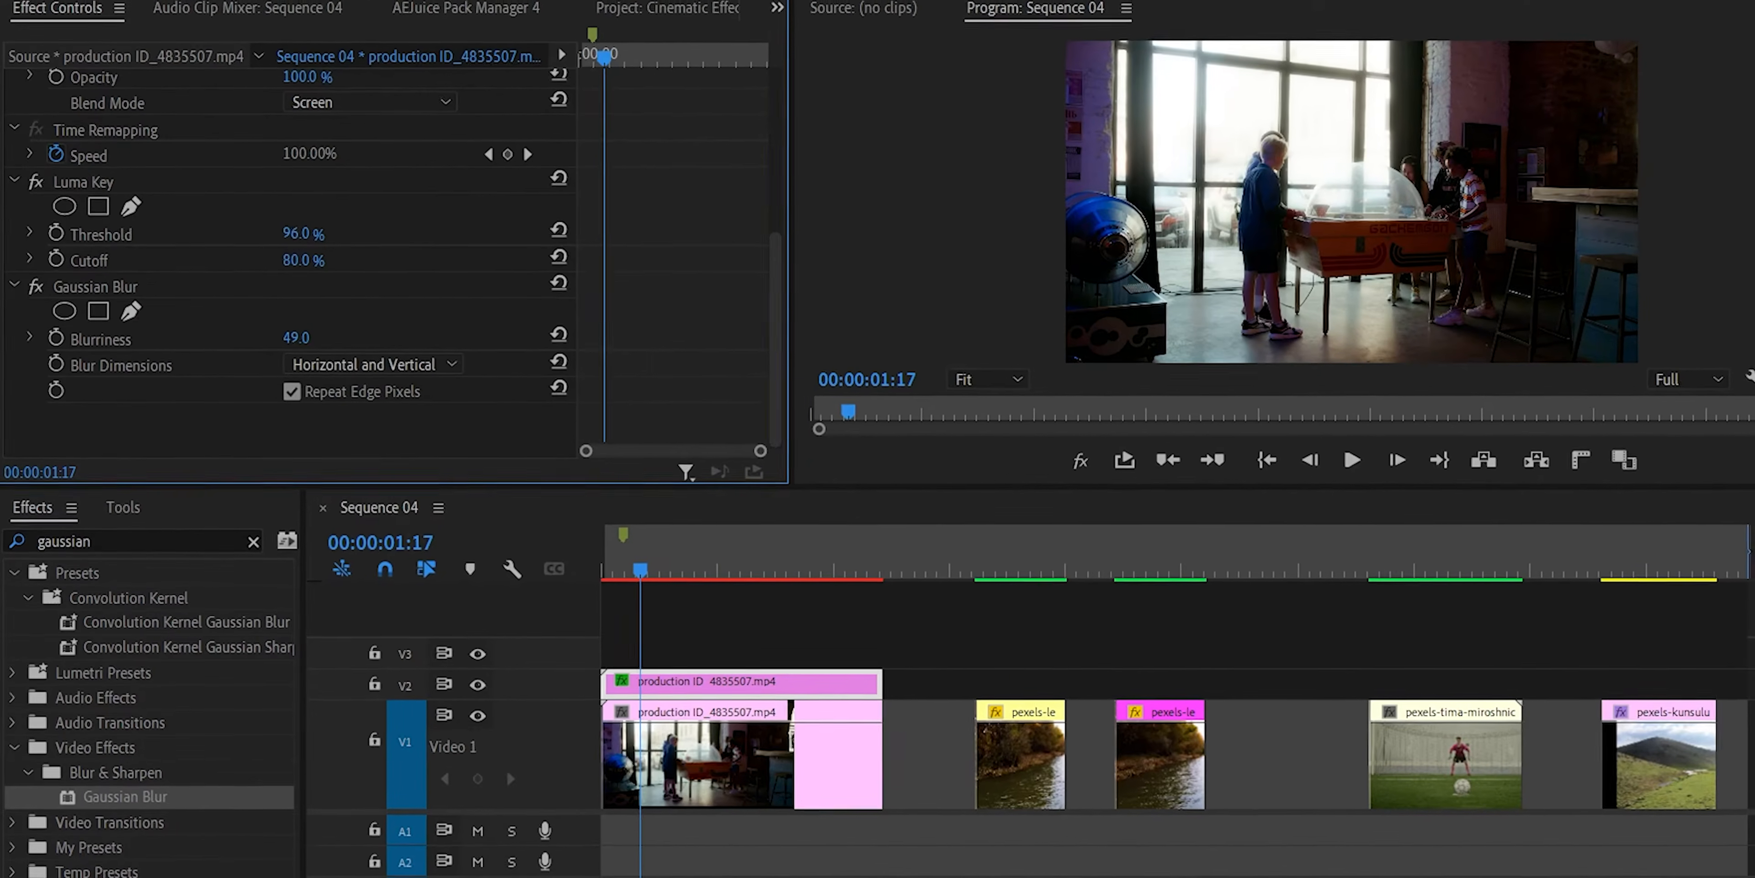
left_click_drag(295, 342, 324, 342)
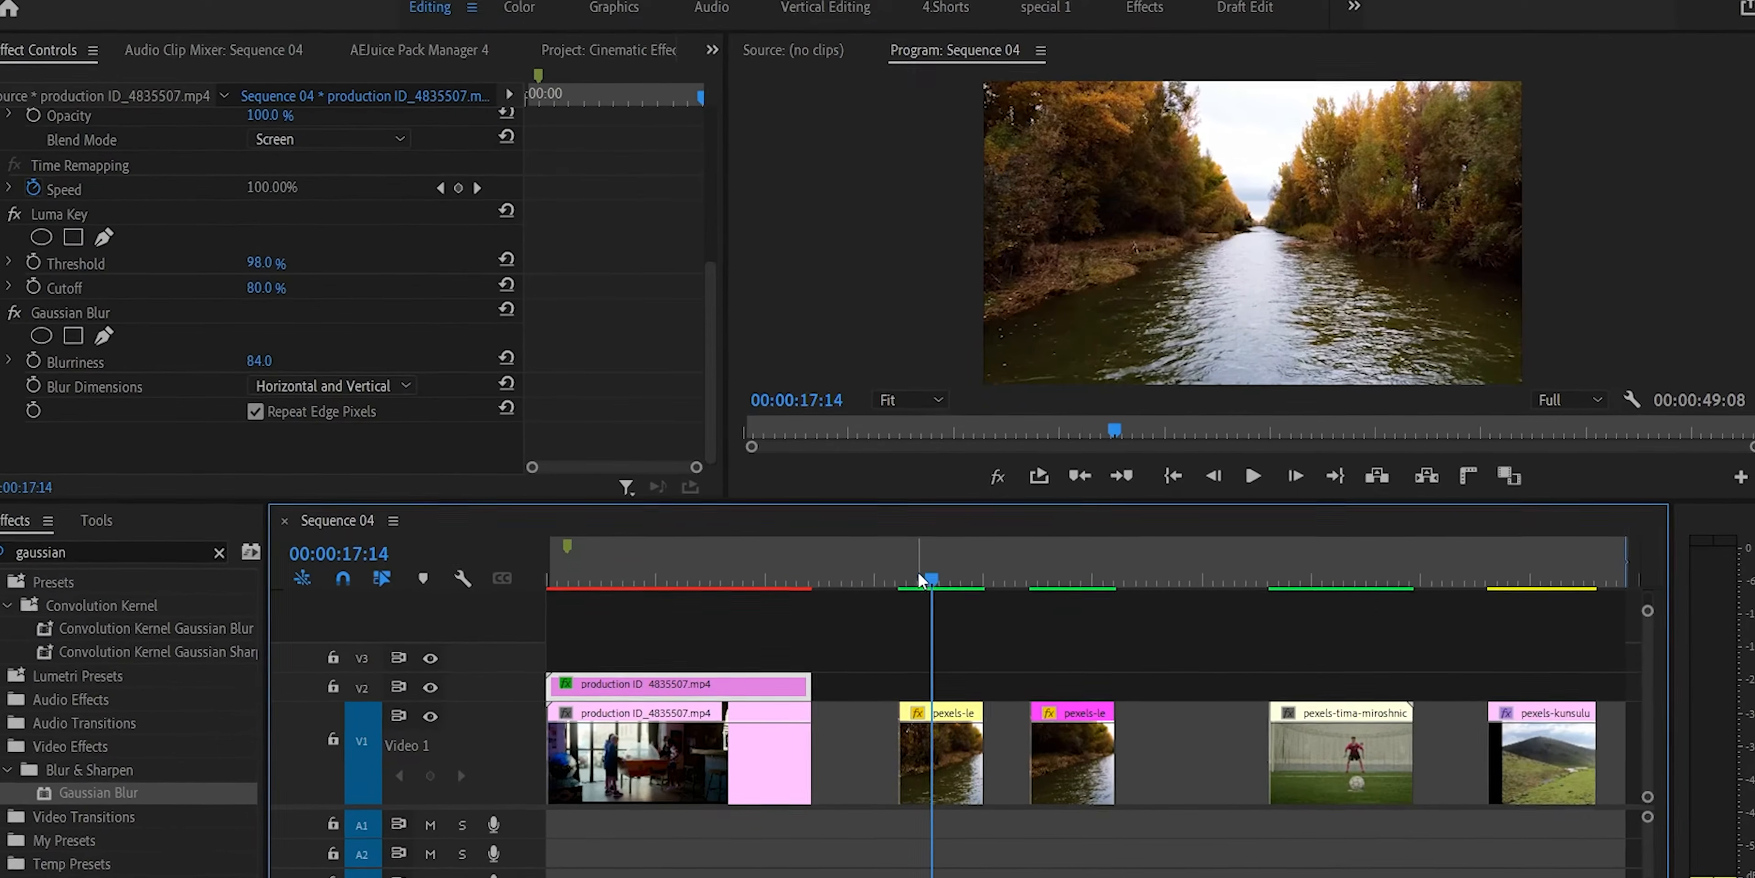
Animate the first river clip's scale from 100 at its start to 200 at its end, and preview the zoom.
left_click(909, 580)
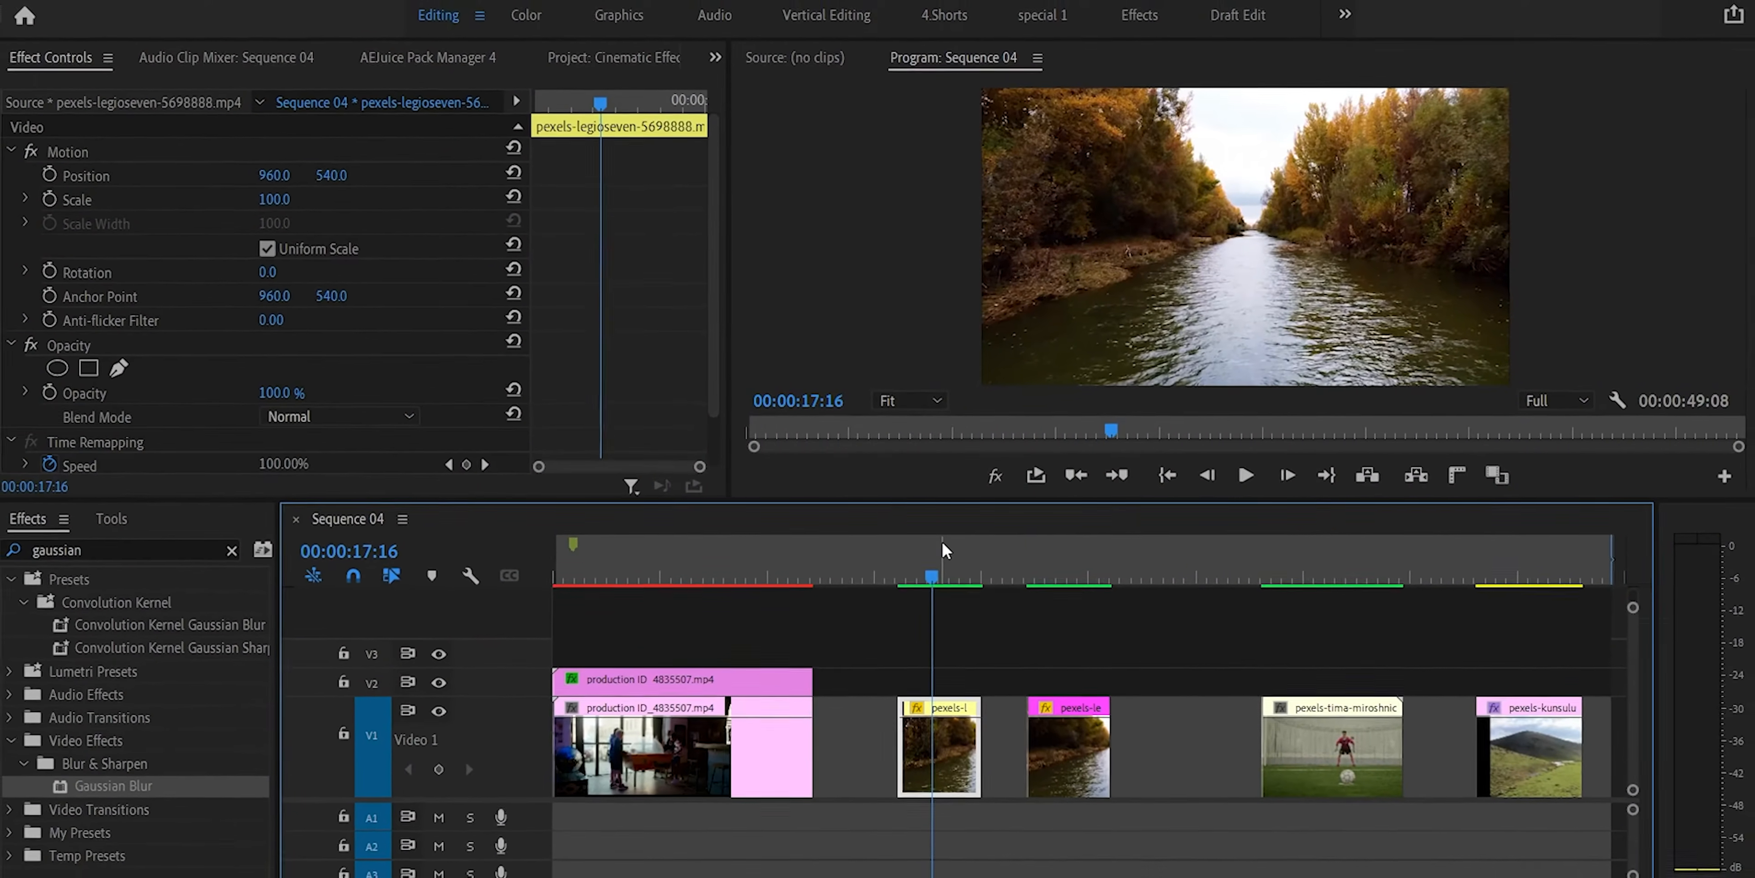
left_click_drag(936, 569, 932, 570)
left_click(54, 196)
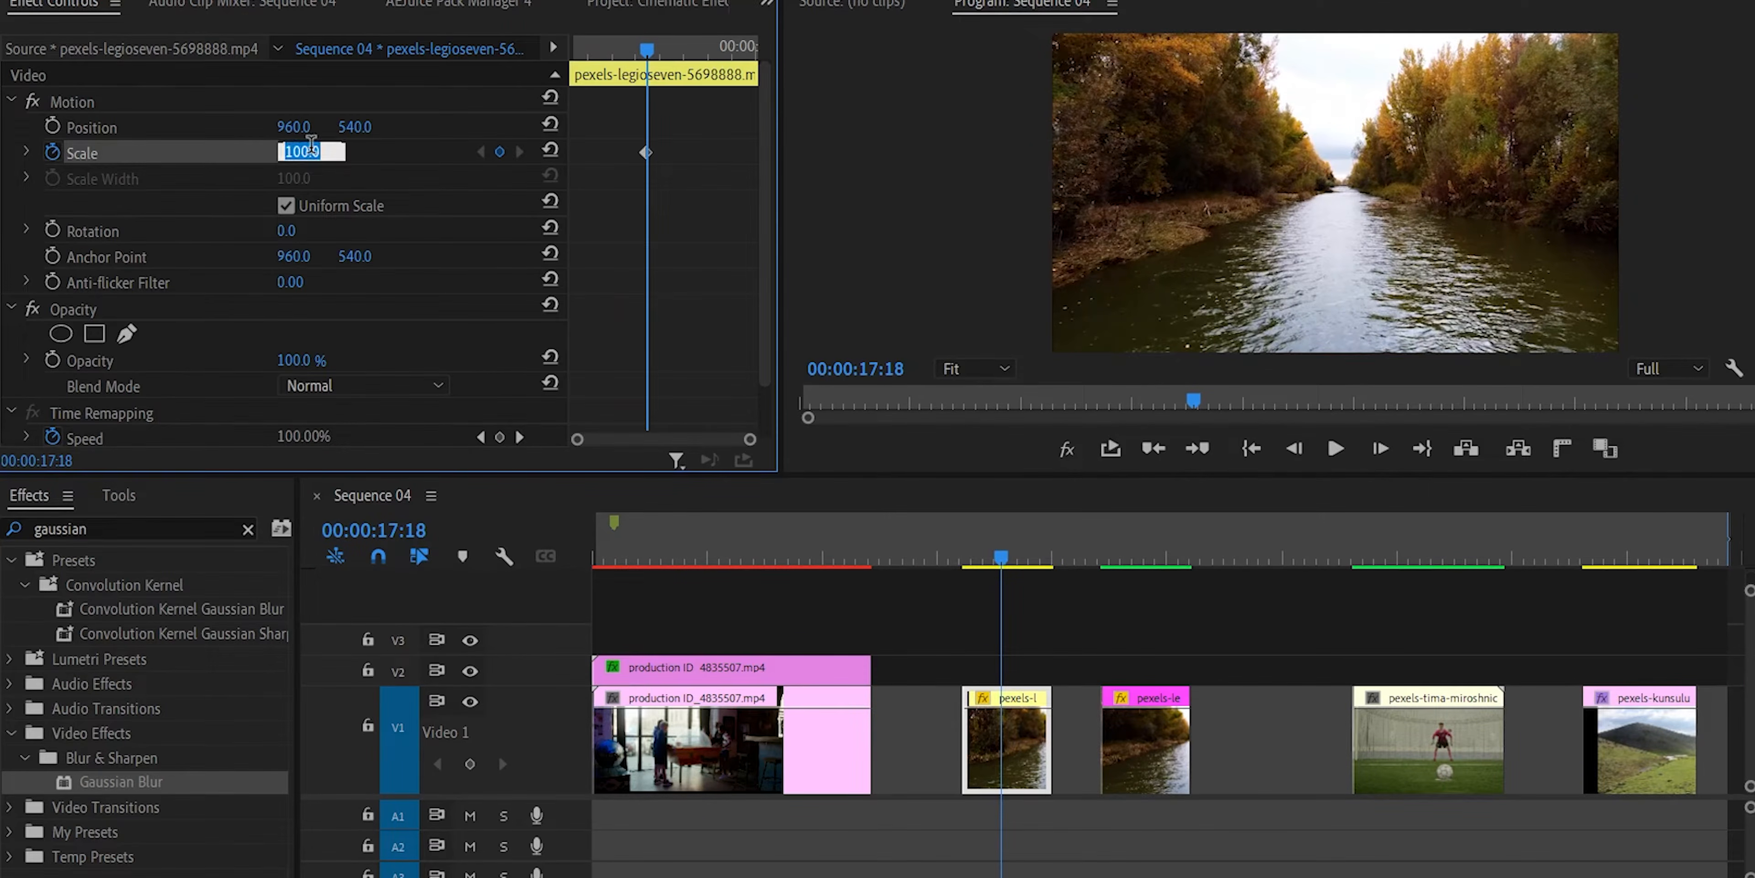
key("Return")
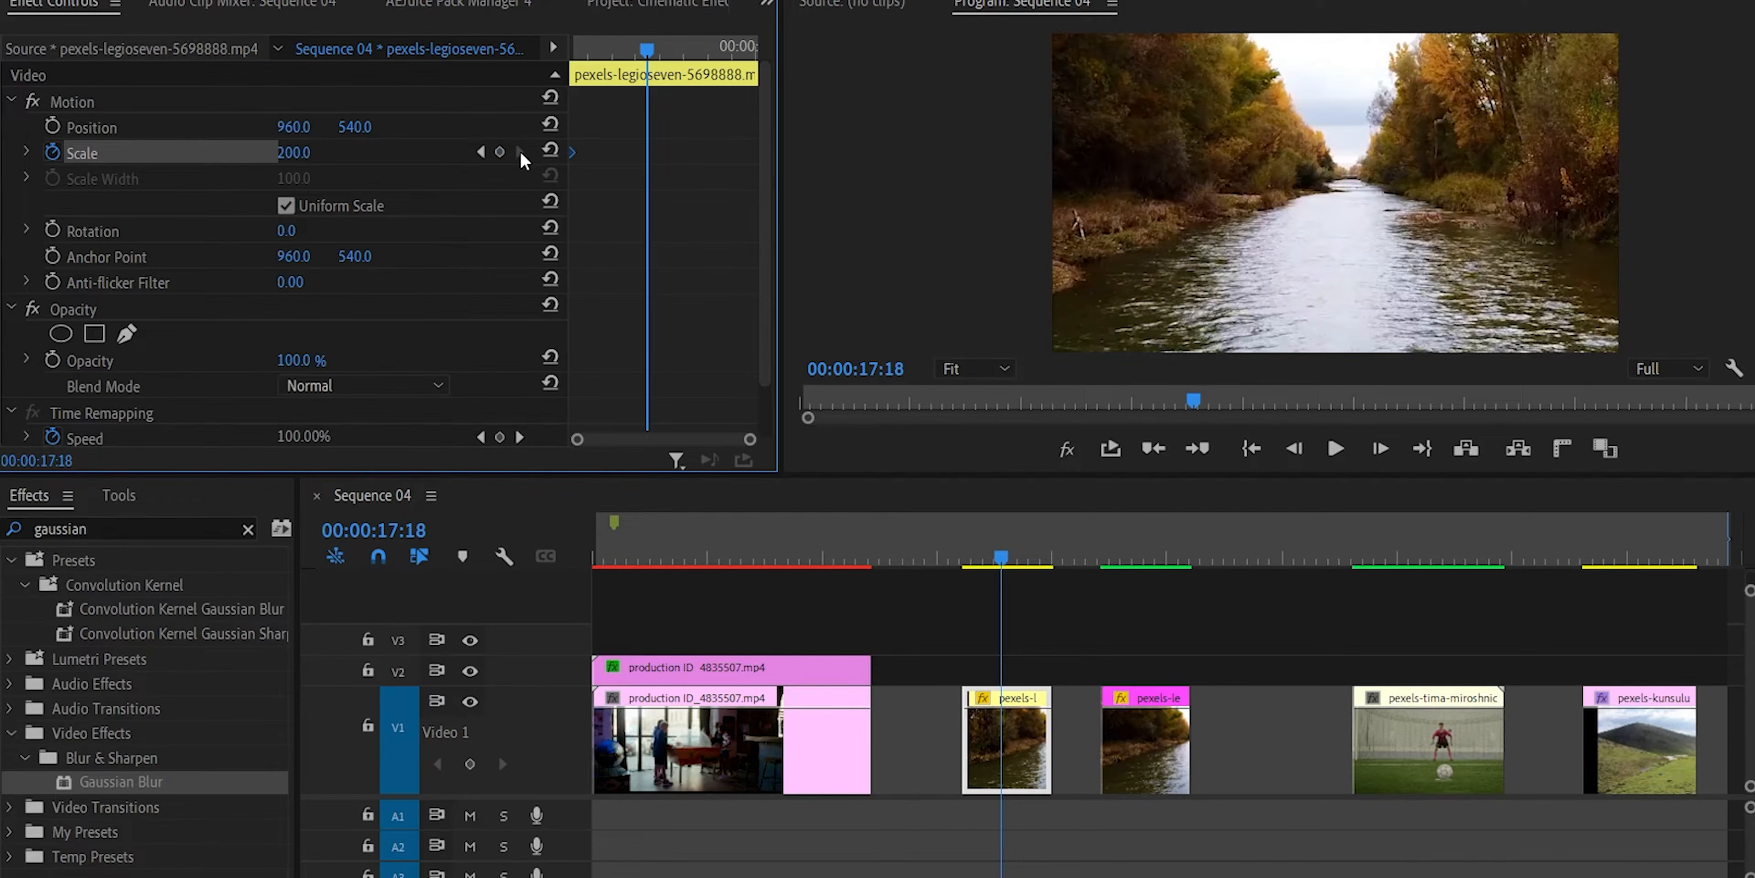
left_click(551, 151)
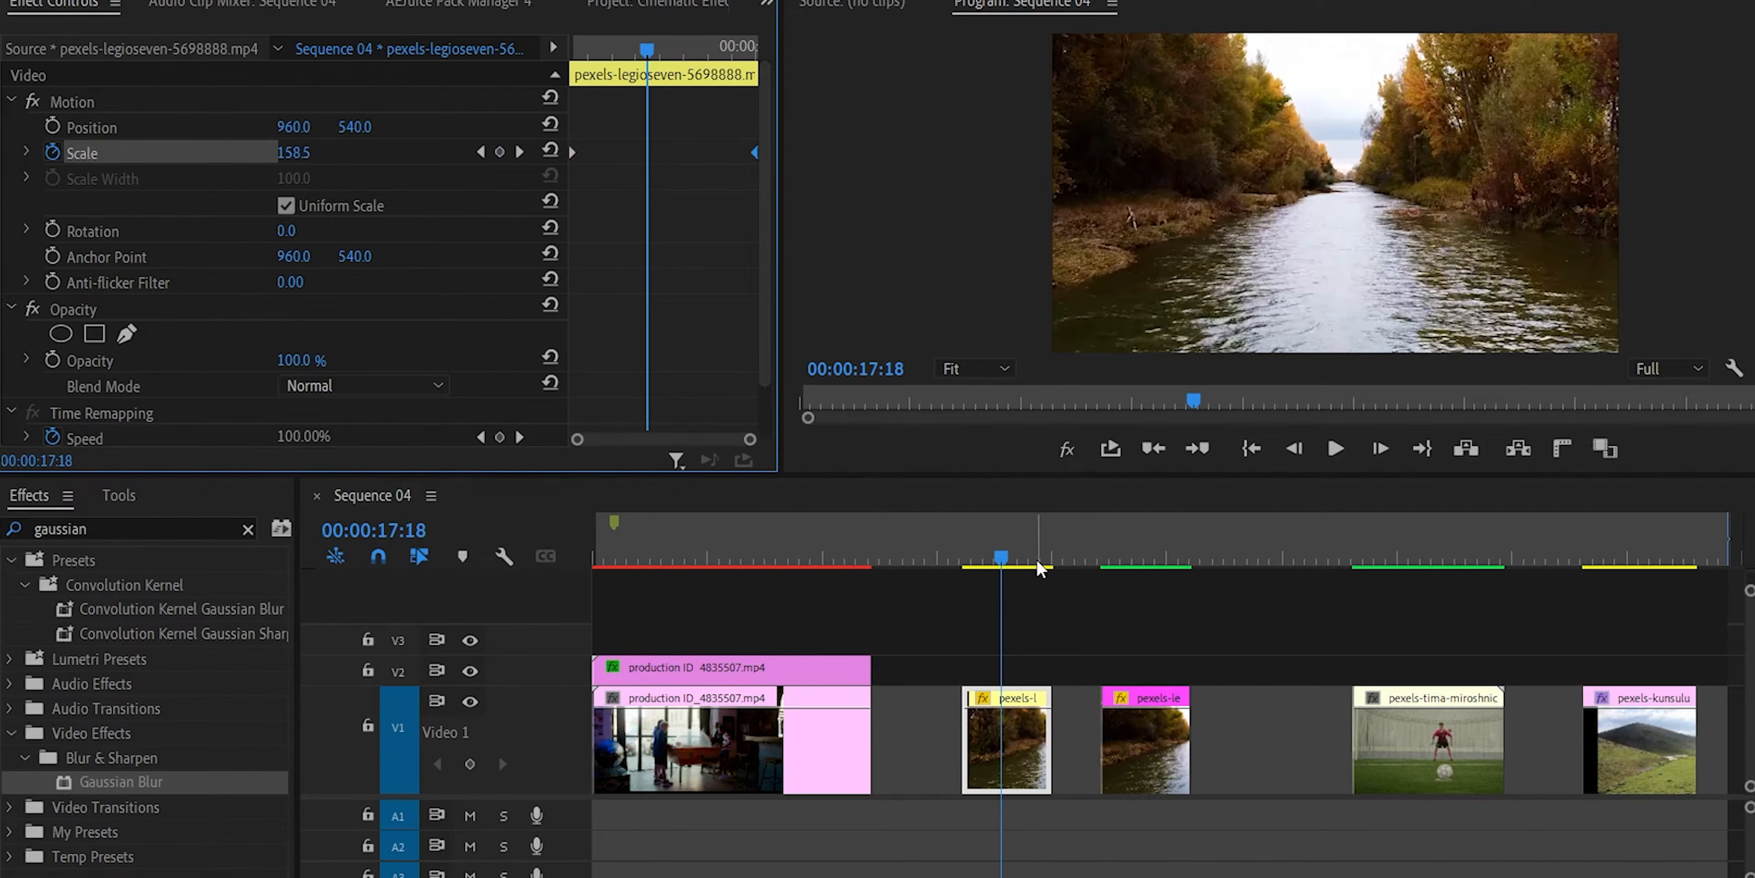
left_click_drag(1005, 555, 970, 545)
key("space")
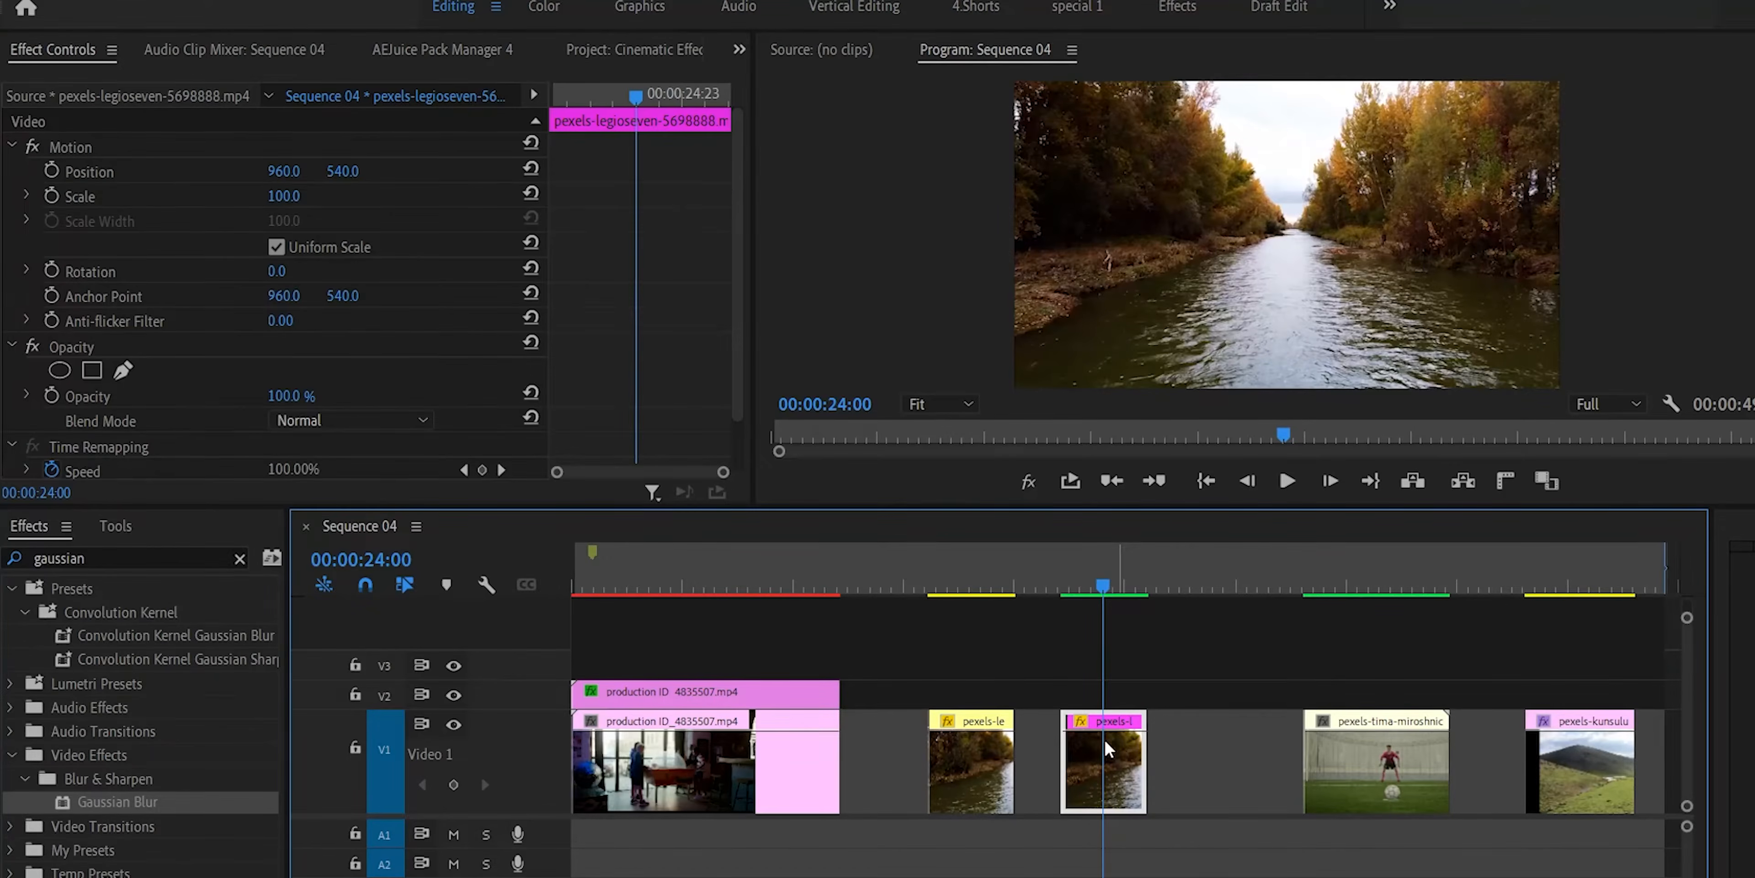
Keyframe the second river clip's scale from 100 at its start to 200 at its end, and play it back.
left_click(52, 196)
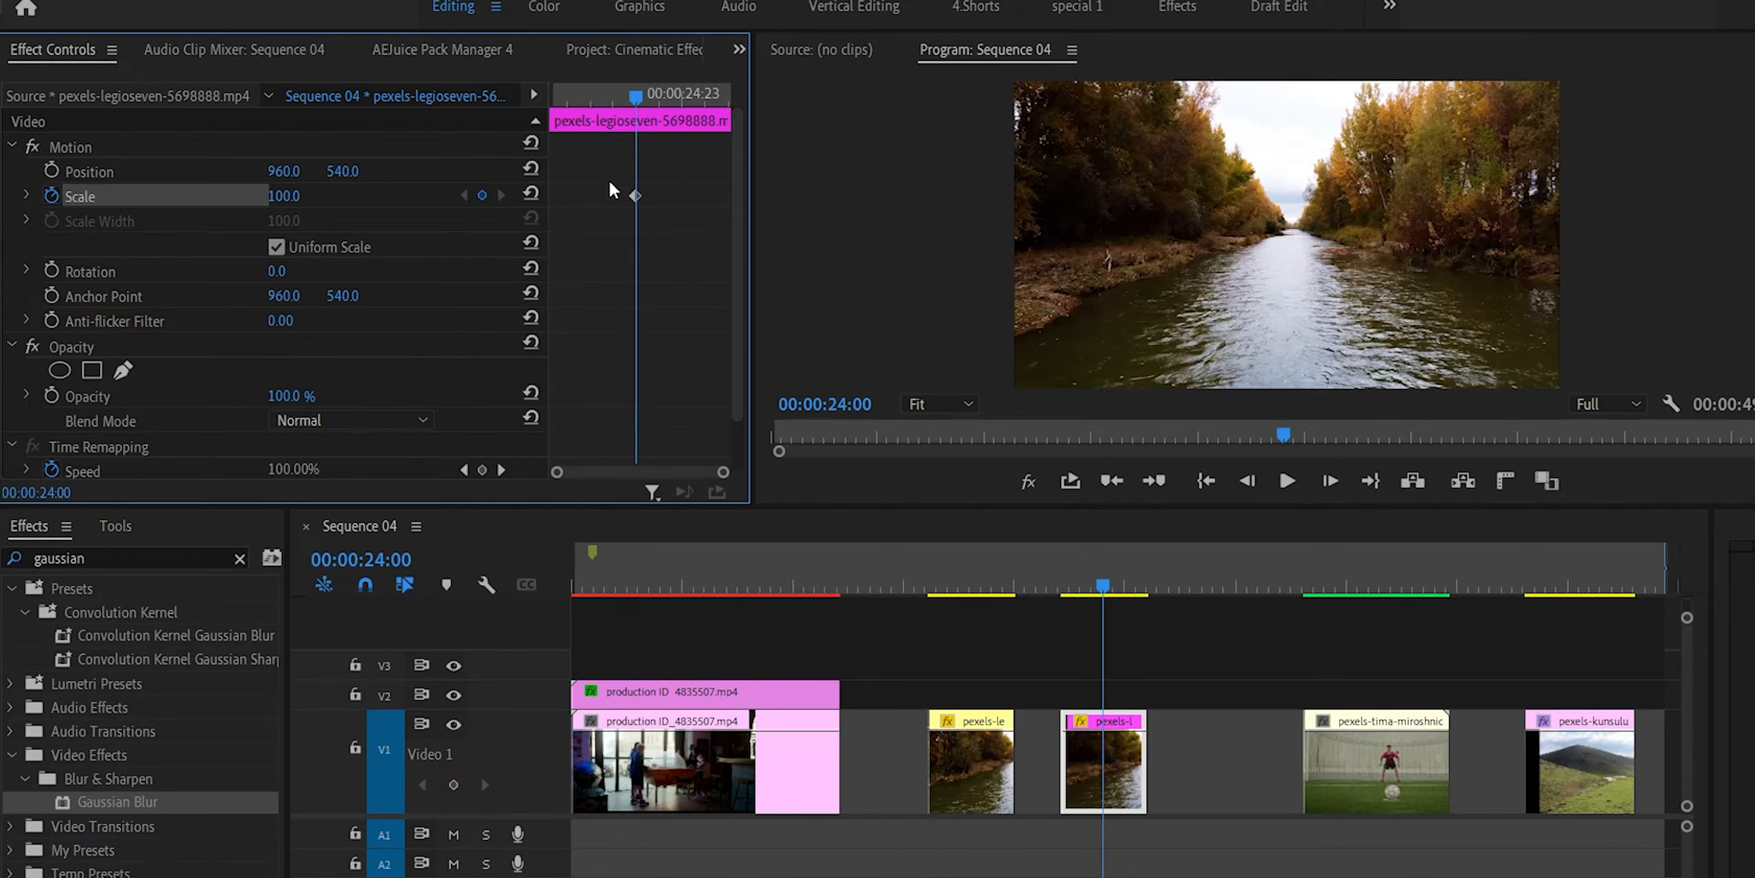
left_click_drag(634, 196, 418, 208)
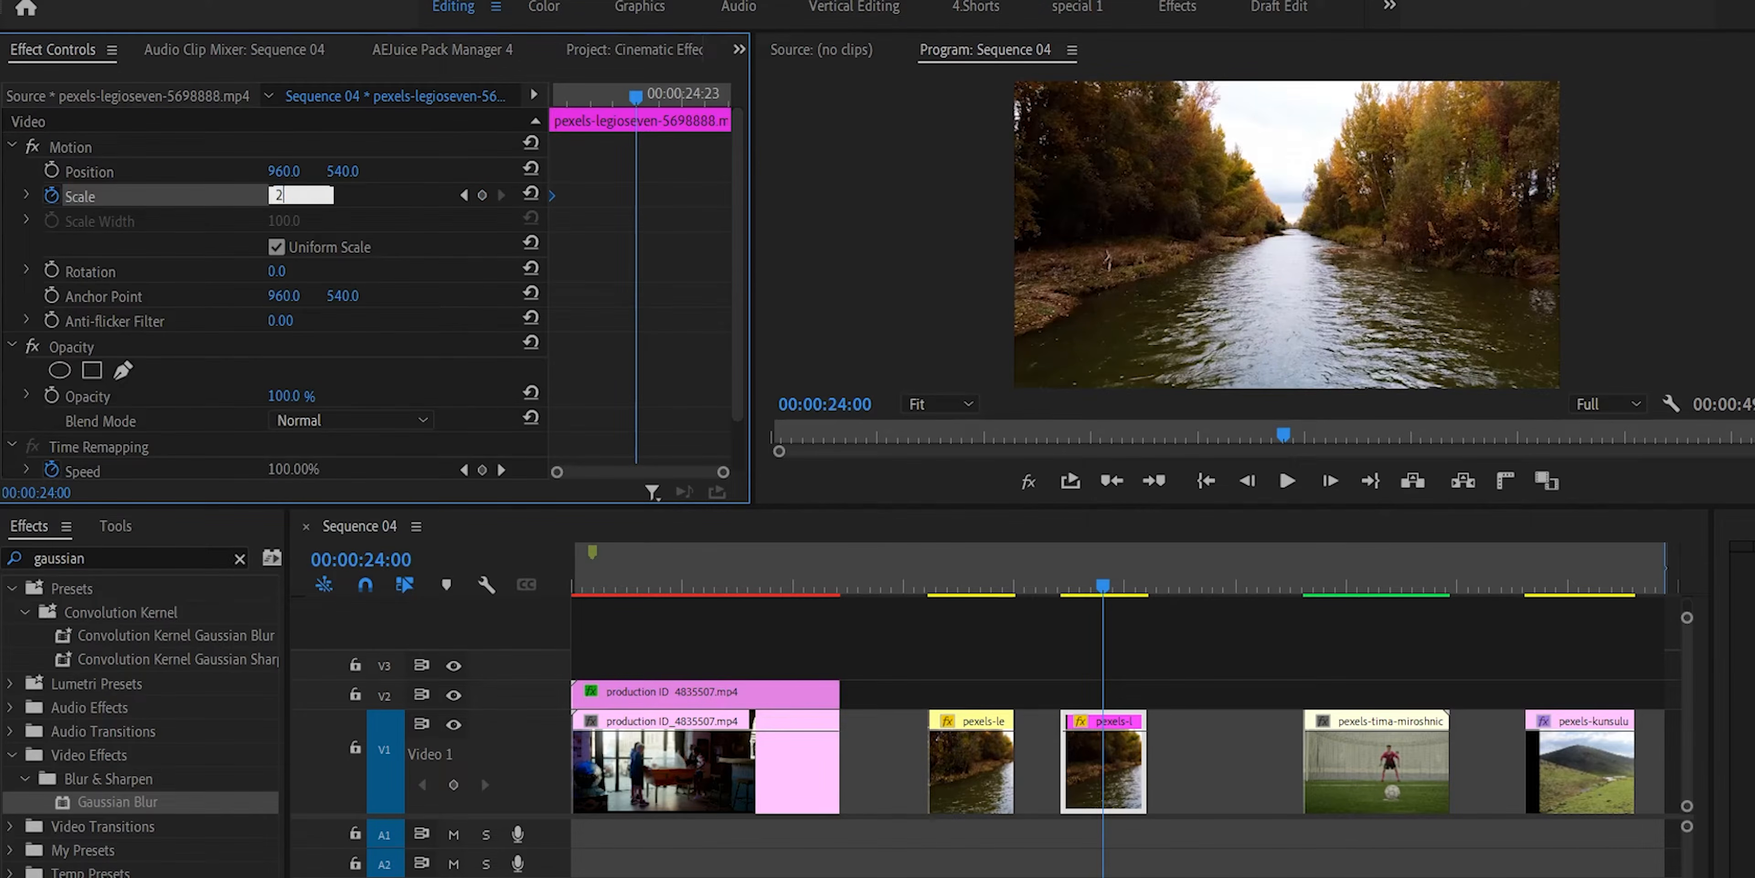
key("Return")
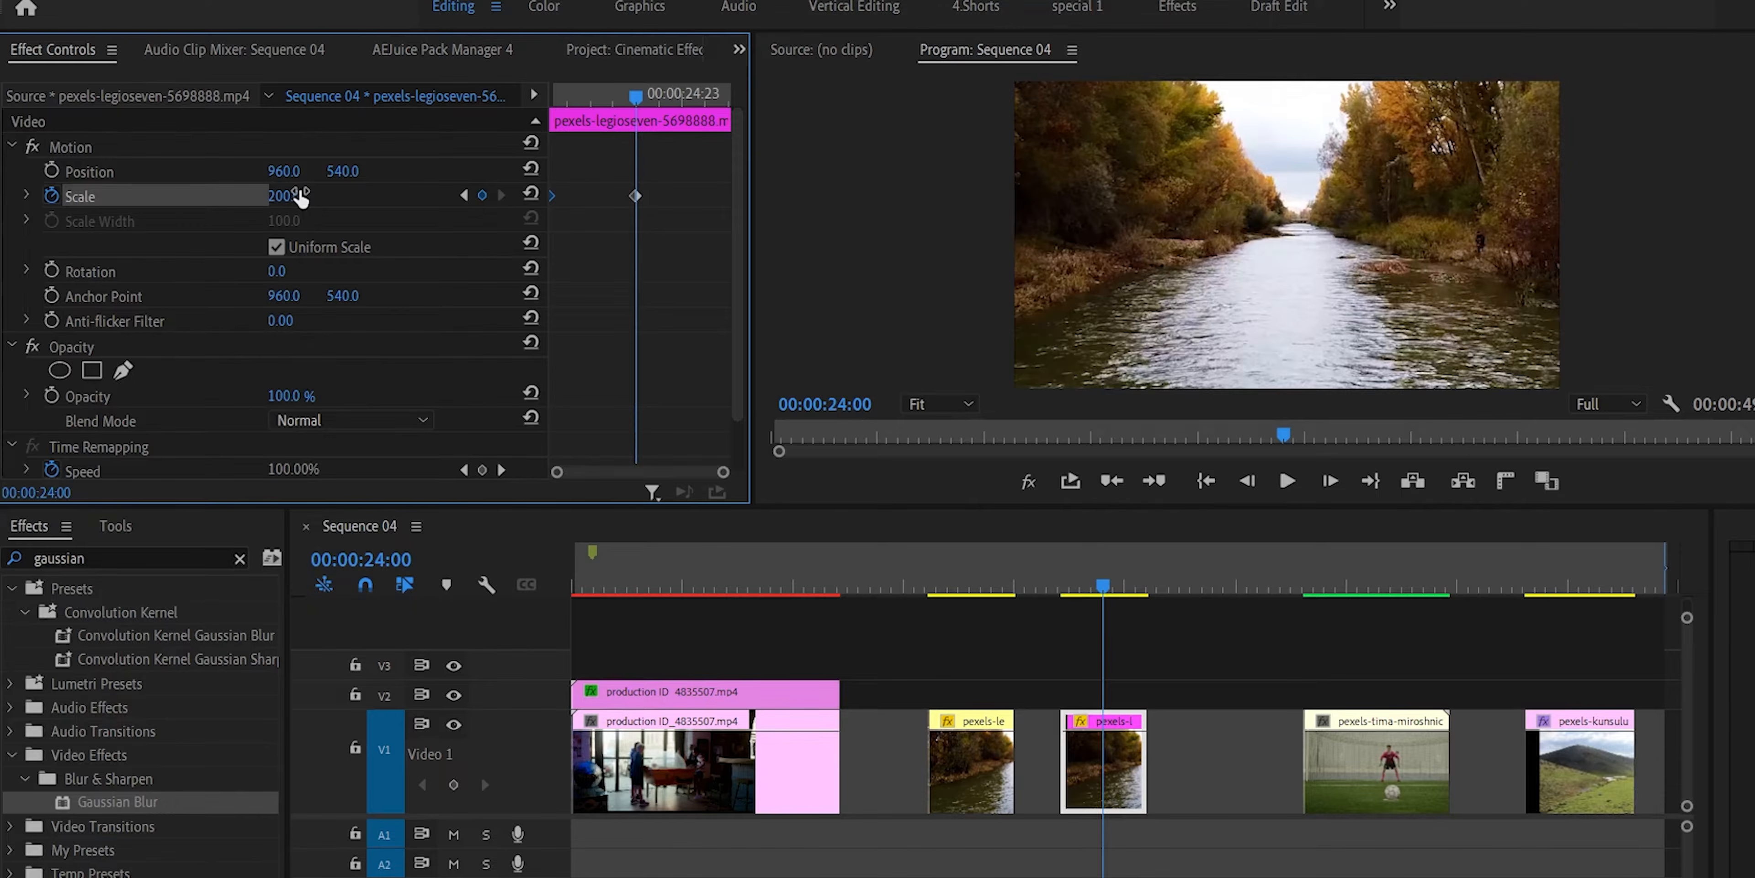
left_click_drag(635, 197, 792, 217)
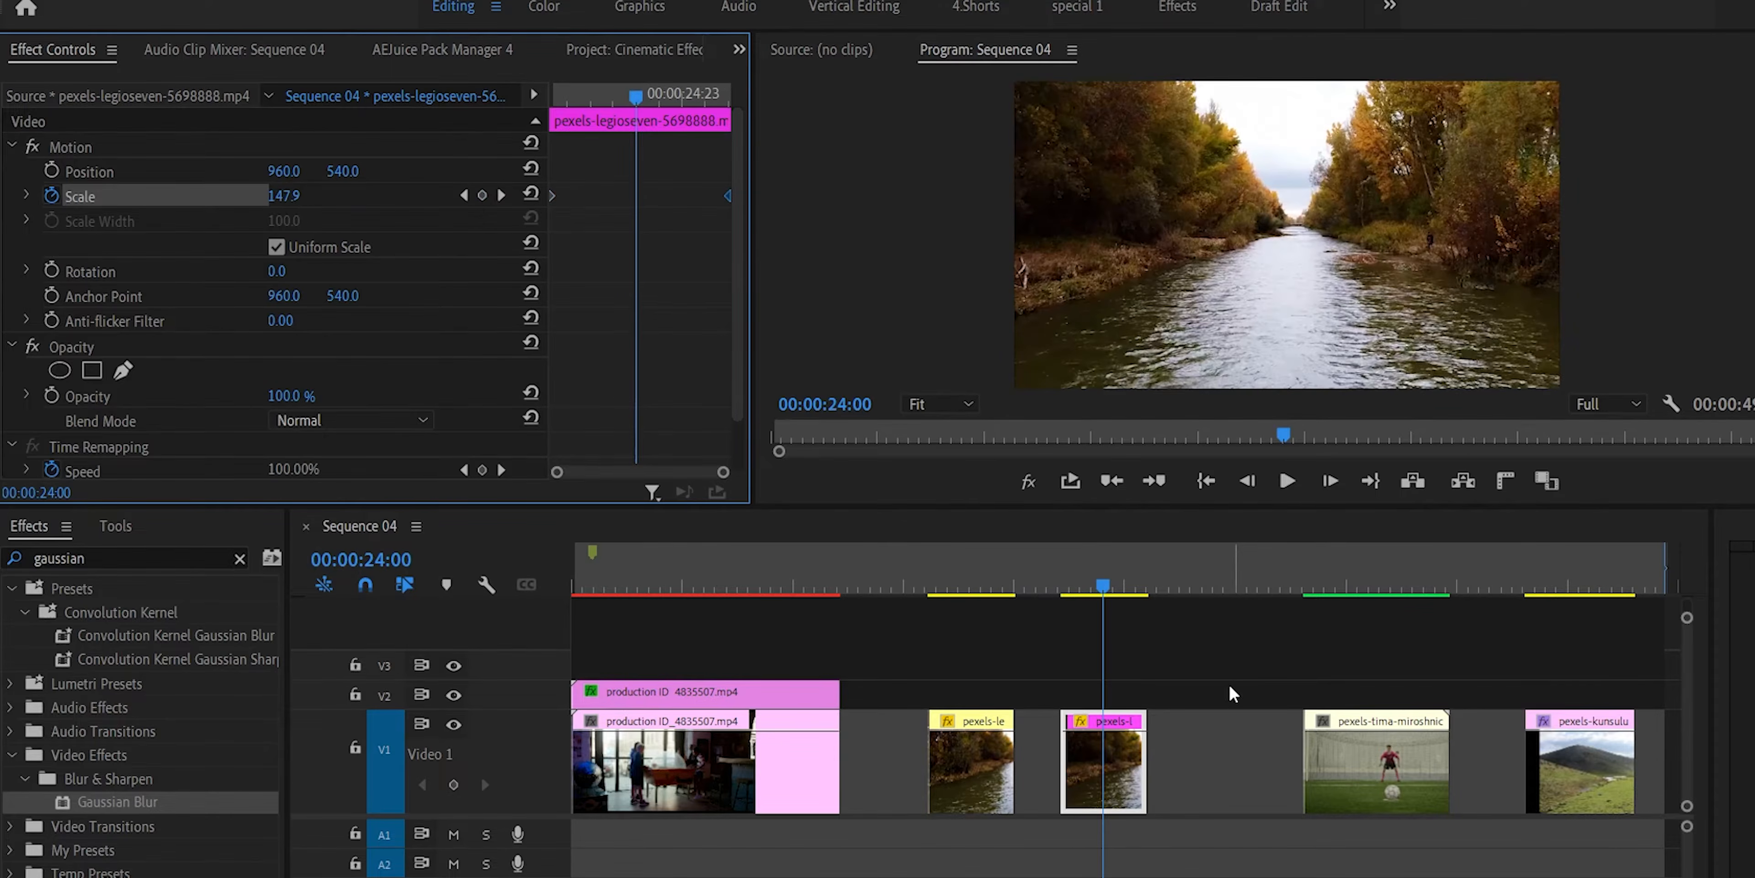
left_click_drag(1103, 584, 1070, 585)
key("space")
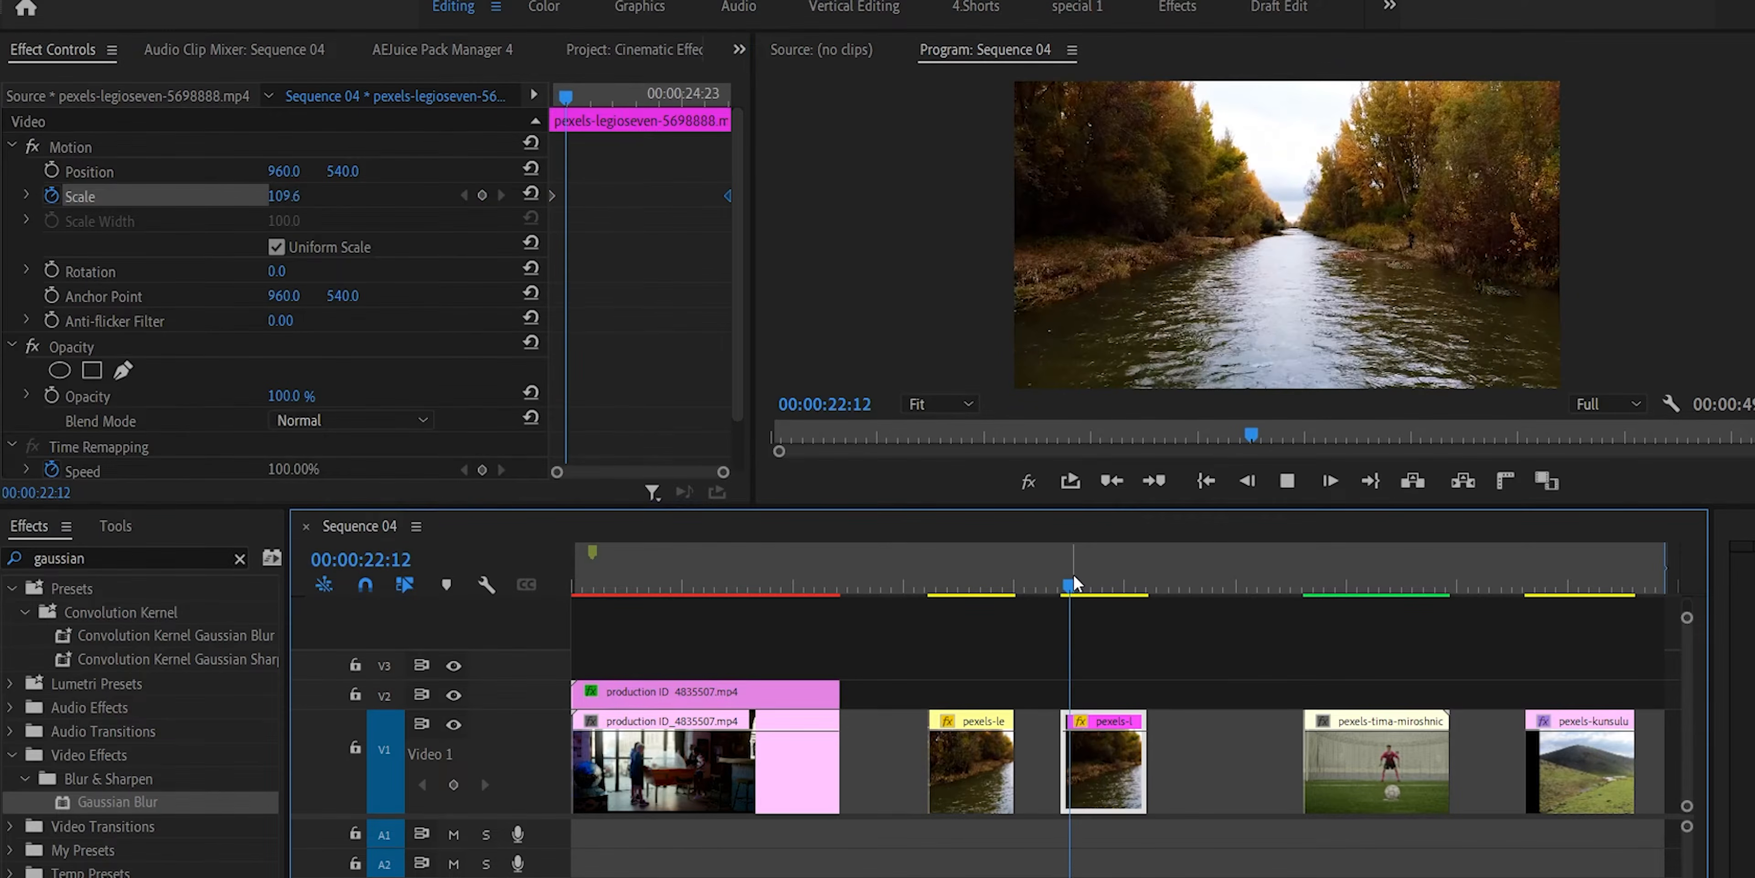
key("space")
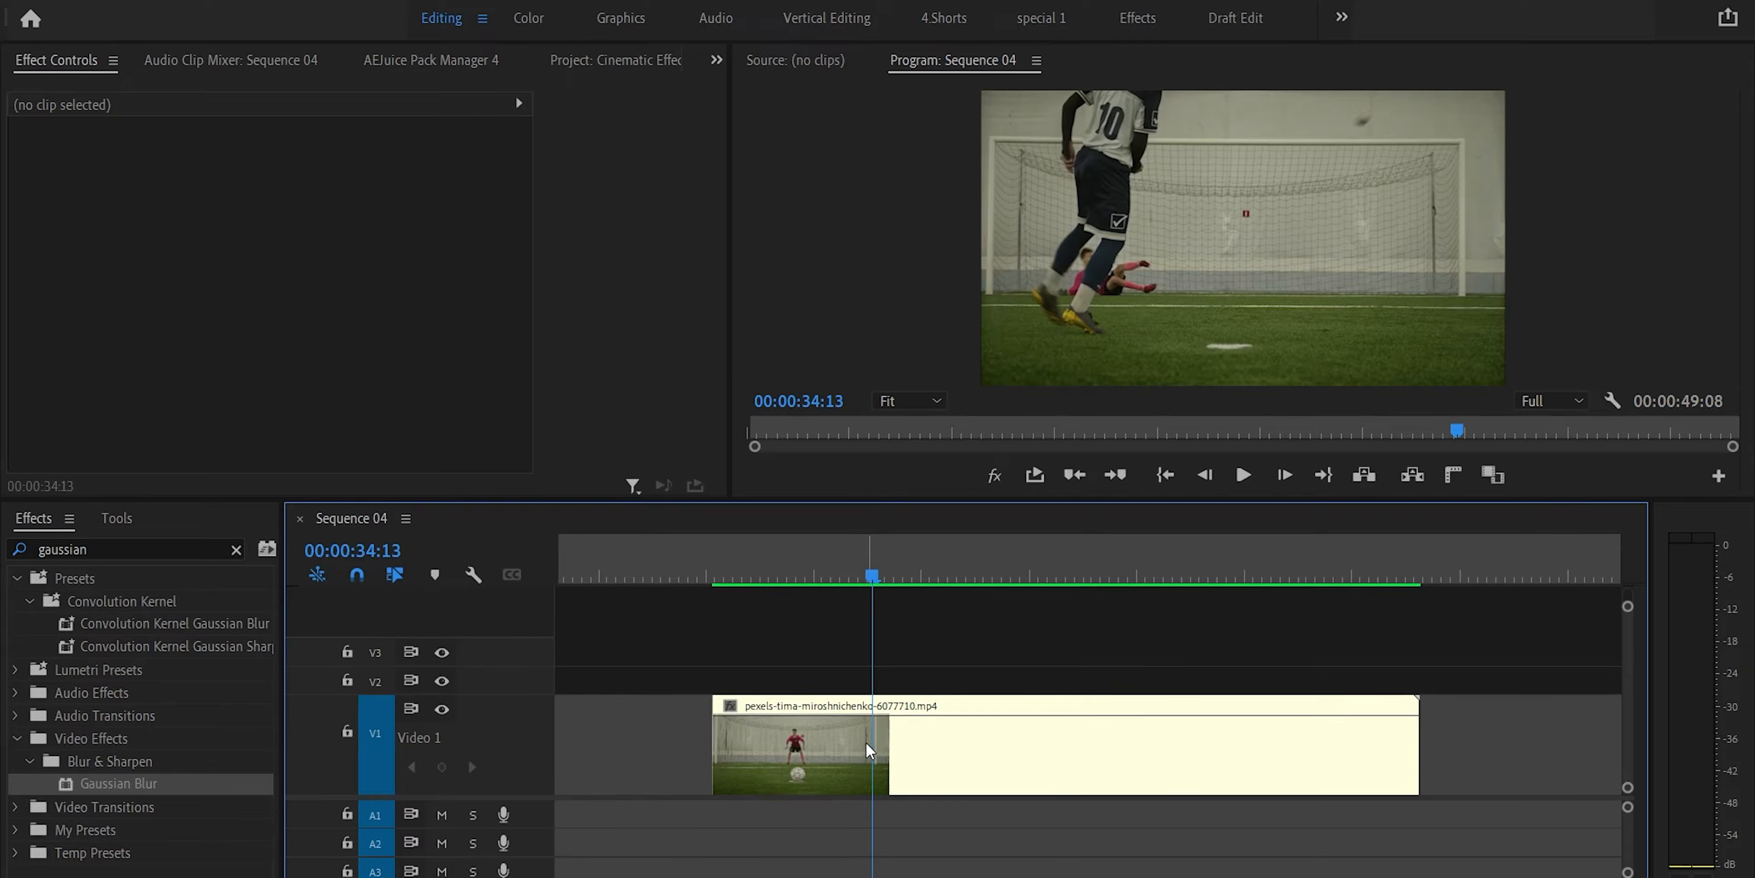
Display the Time Remapping Speed keyframes on the soccer penalty clip in the timeline.
left_click(865, 750)
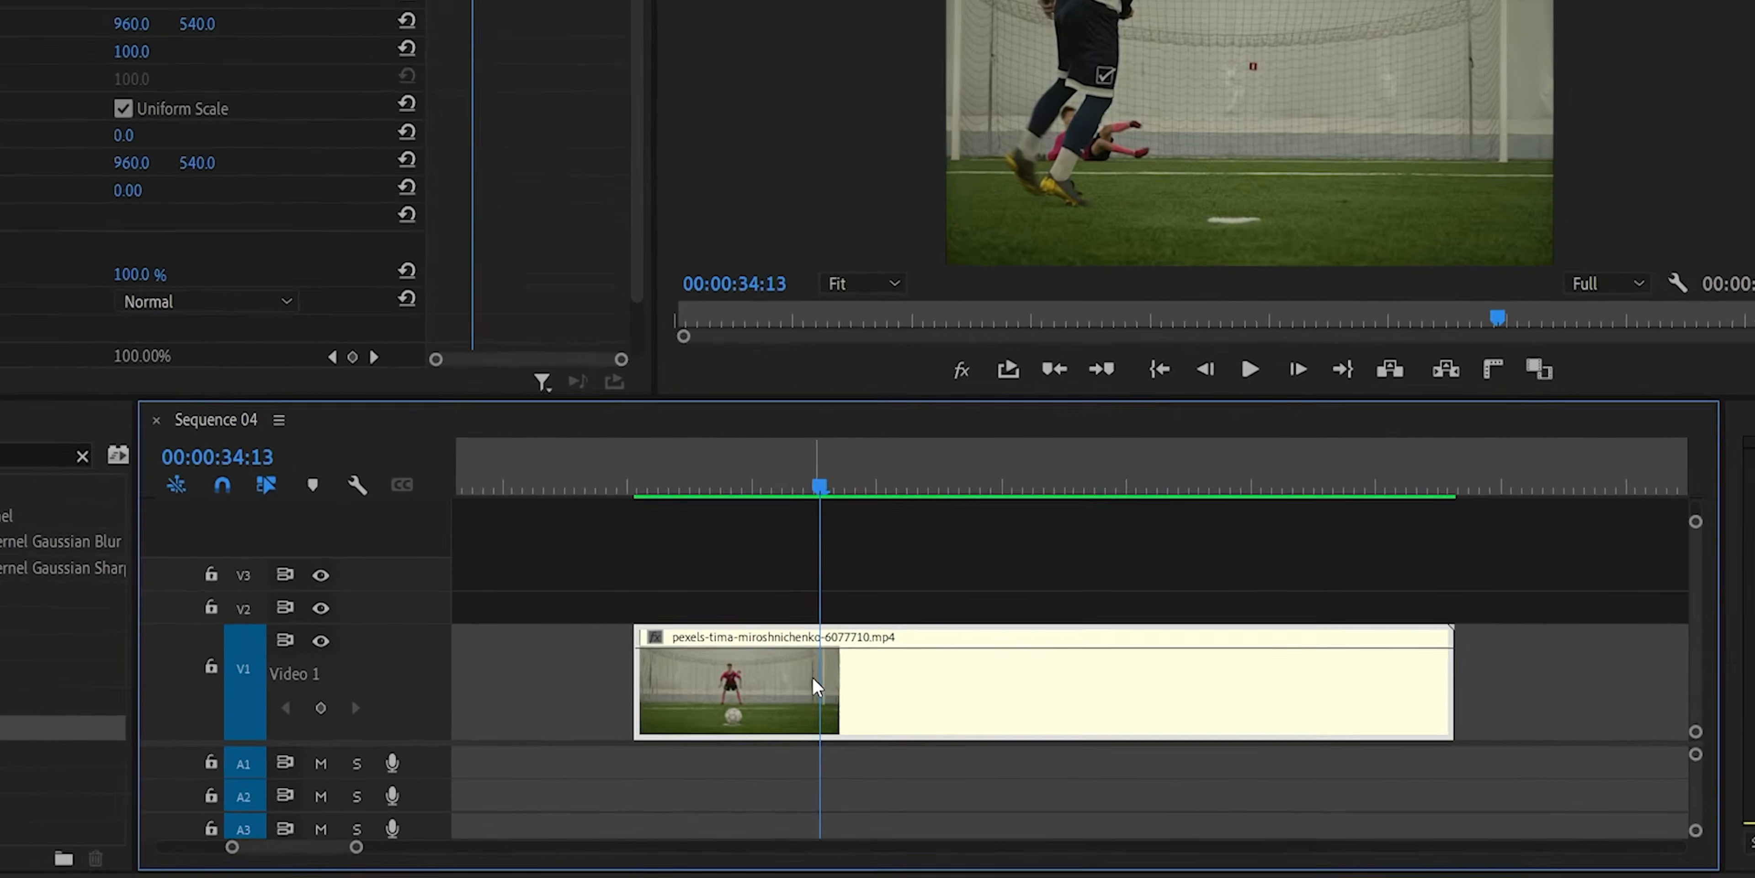
right_click(865, 744)
mouse_move(730, 809)
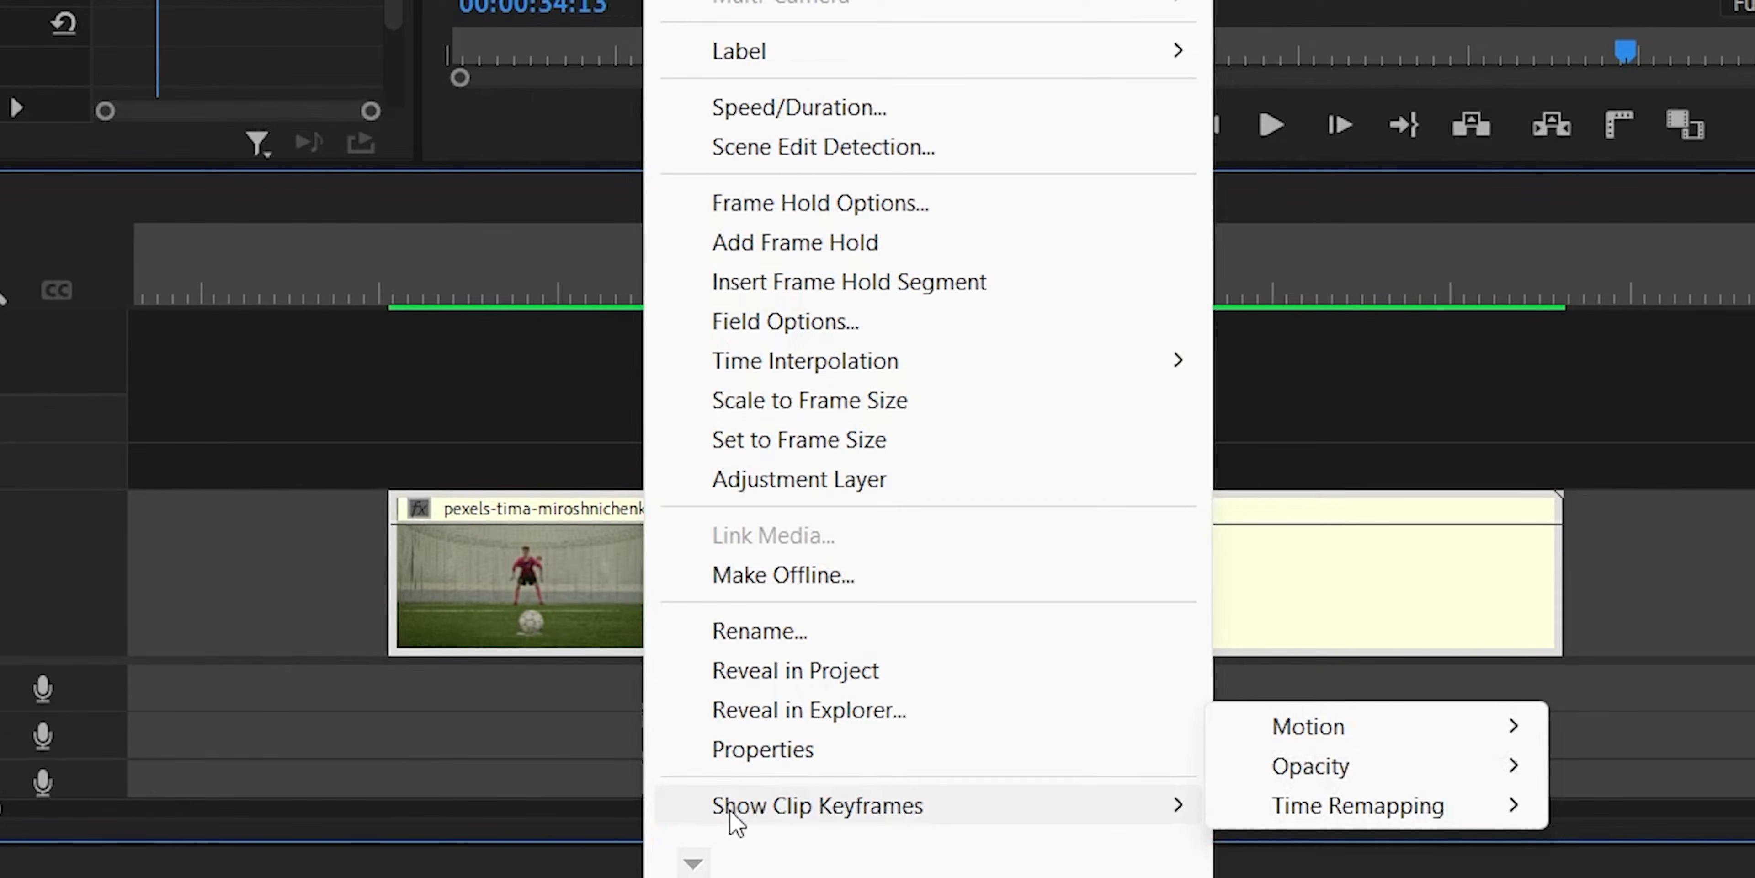
mouse_move(1367, 804)
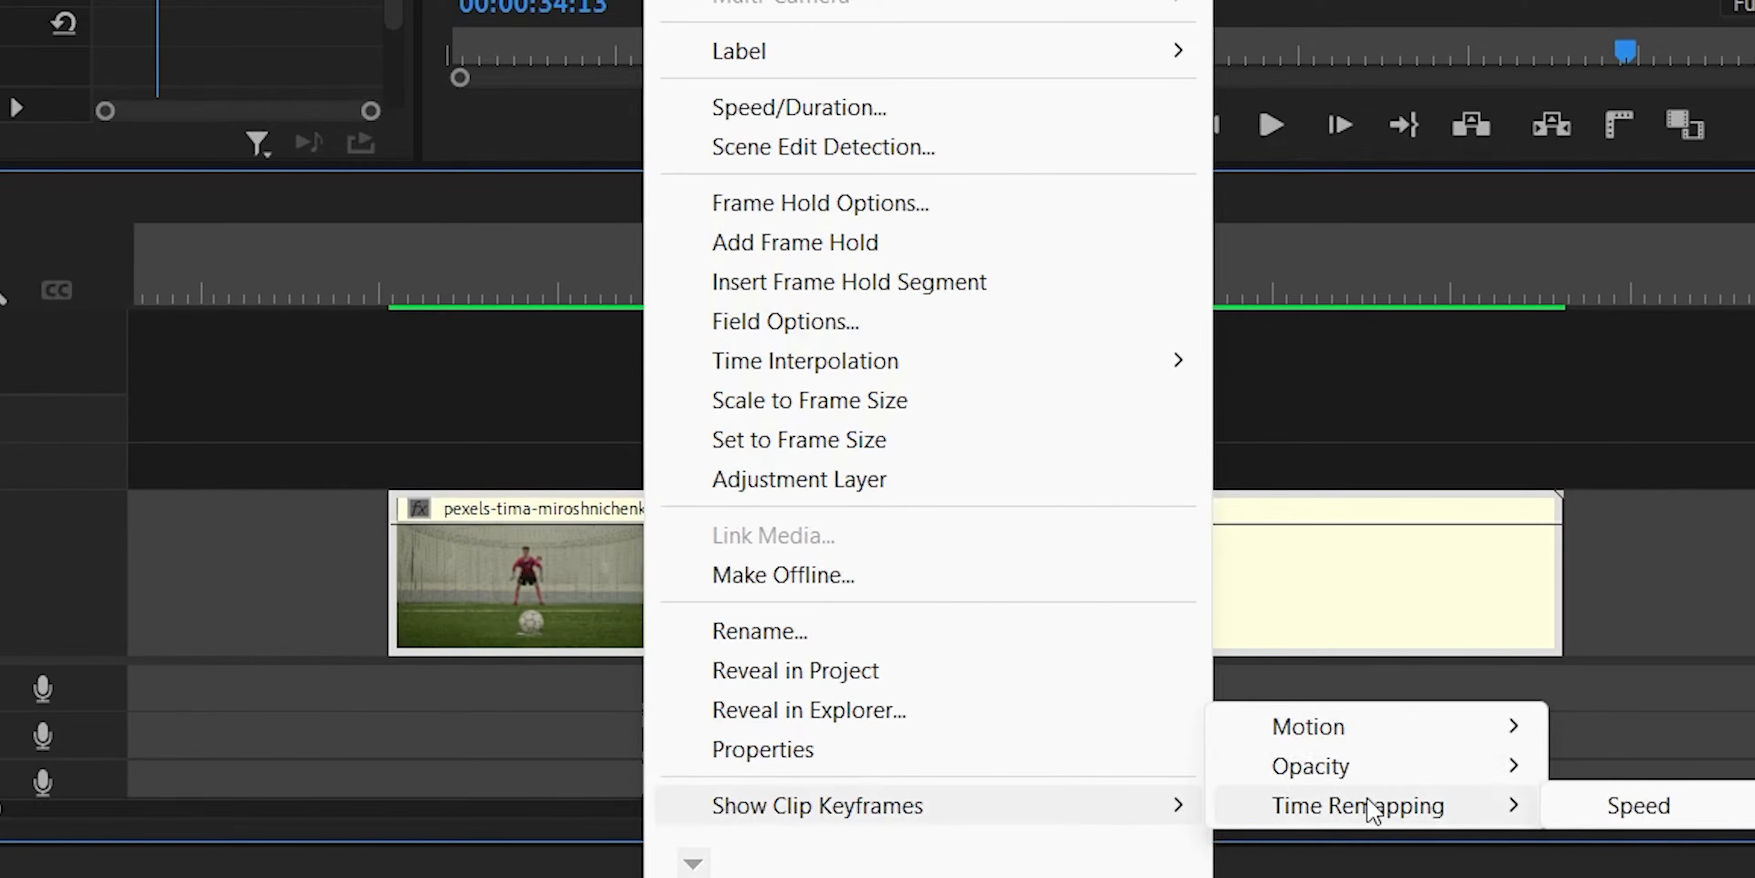
left_click(1630, 811)
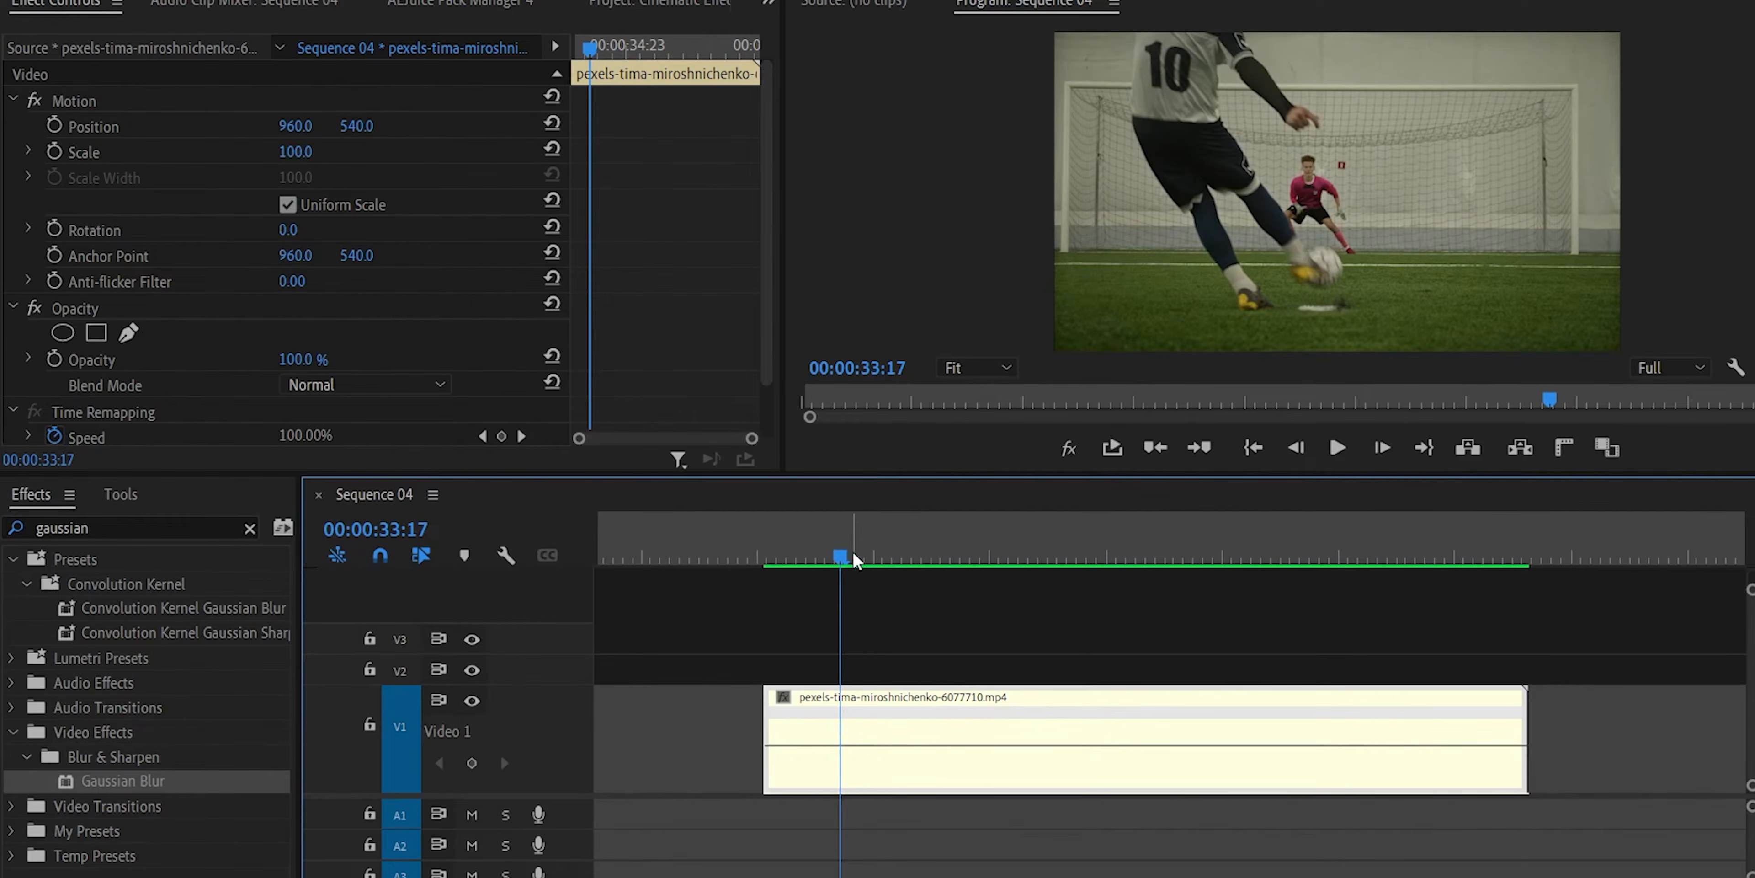
Add a speed keyframe to the soccer clip just before 00:00:33:14 and create a reversed playback section from it.
left_click(873, 553)
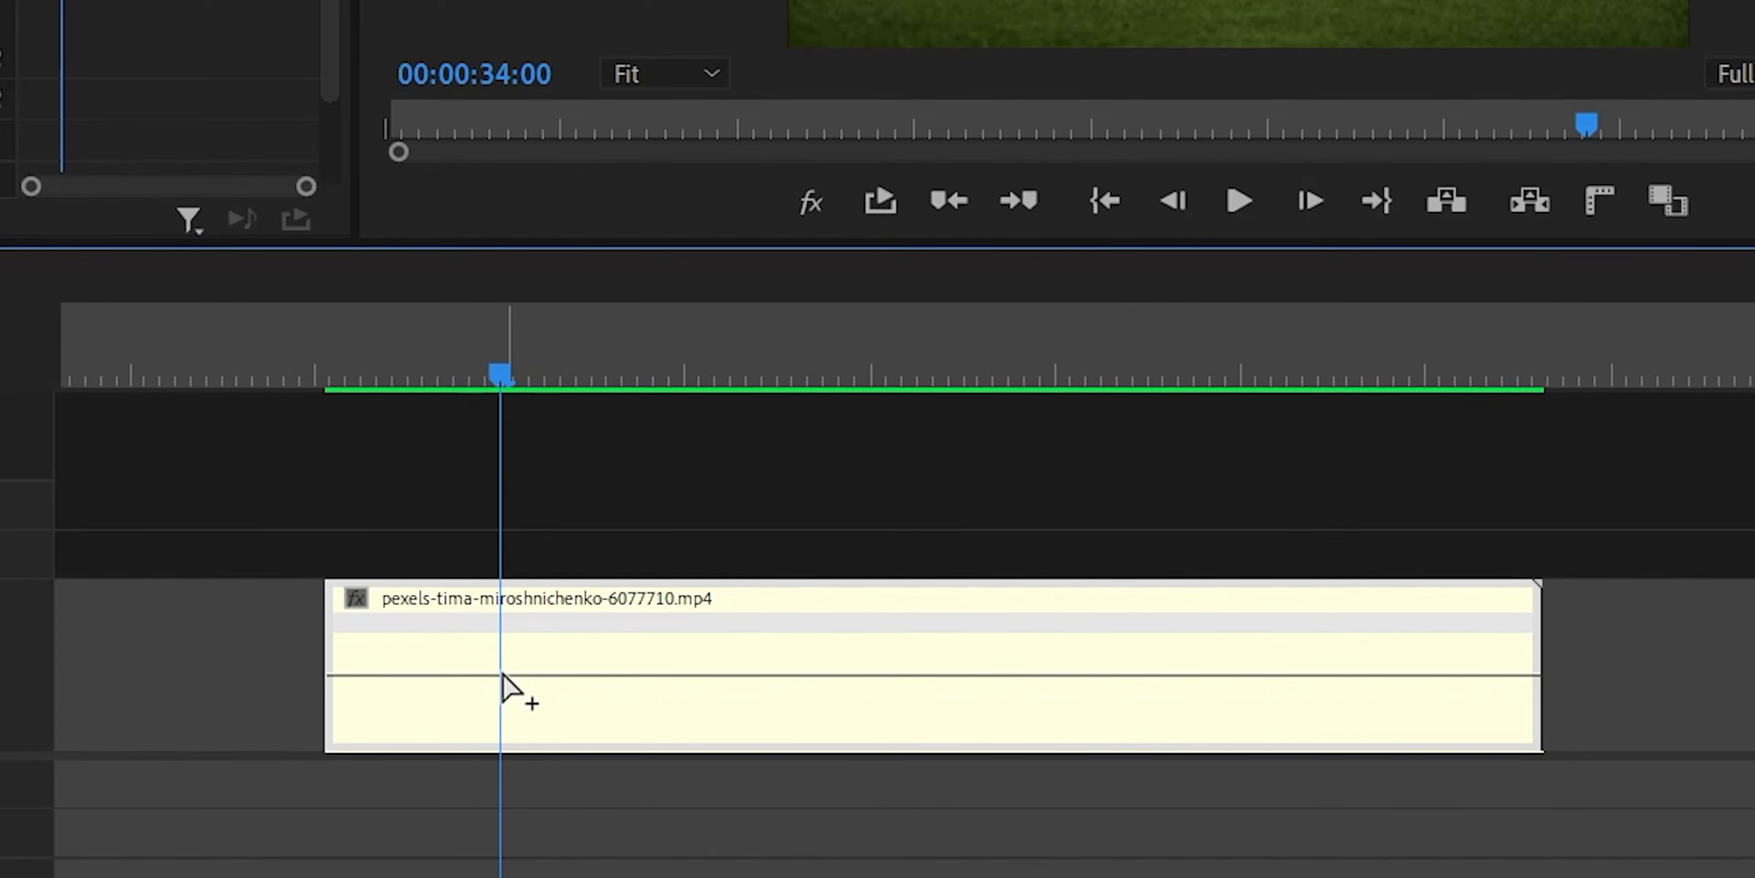
left_click_drag(417, 368, 430, 365)
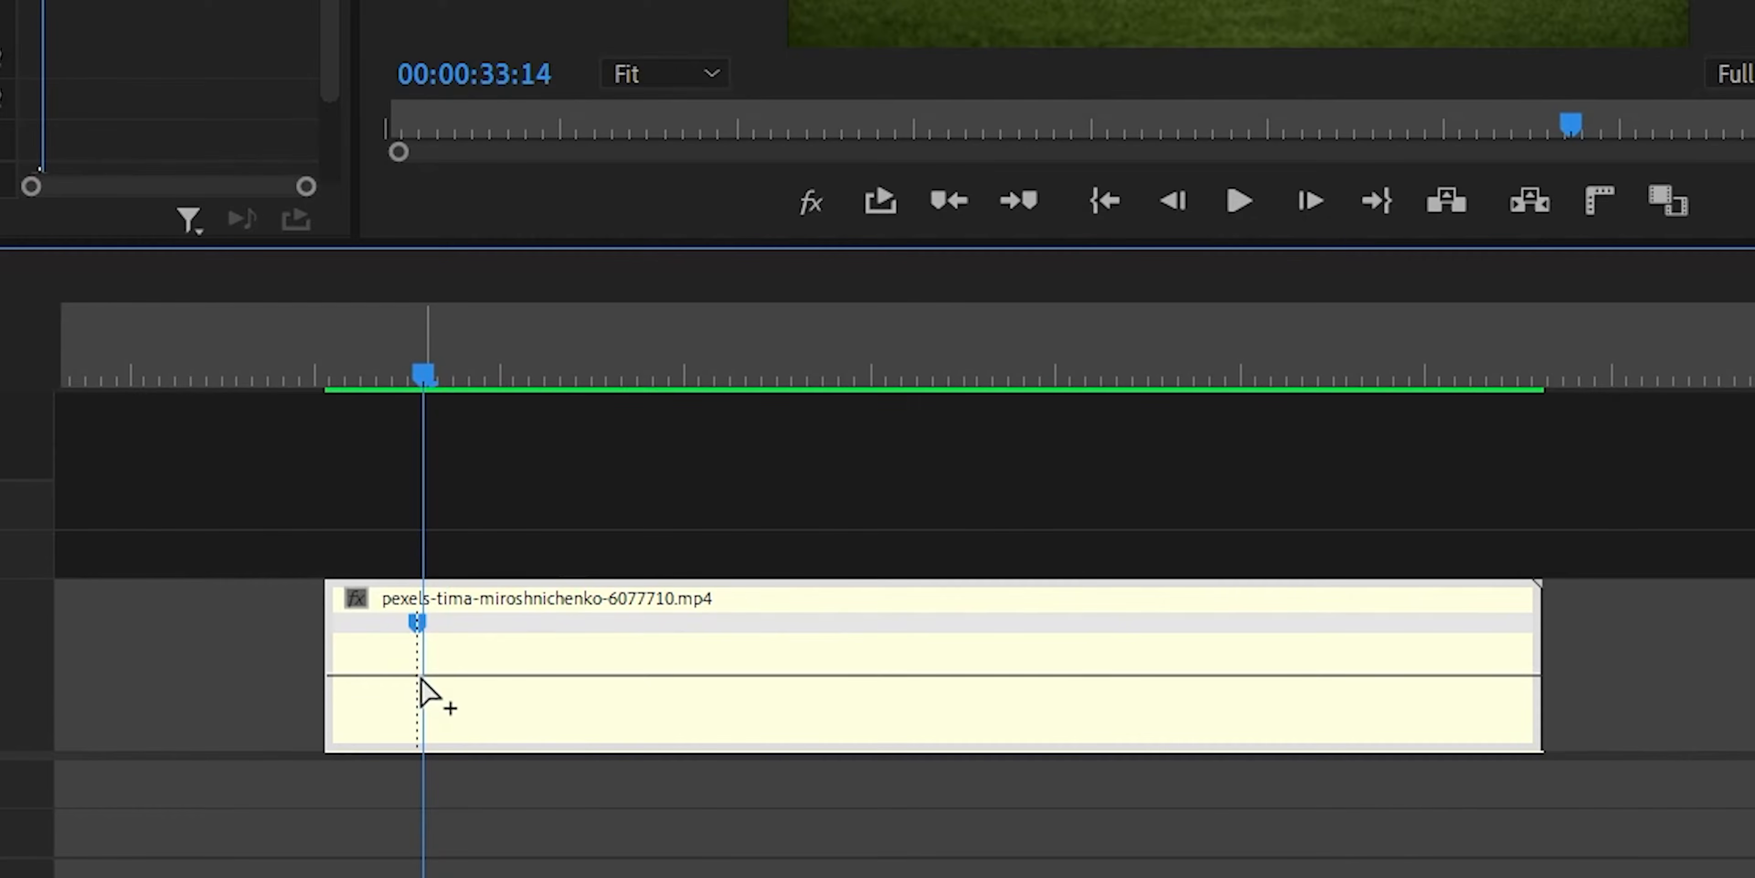
key("Left")
key("Left")
key("Left")
key("Left")
key("Left")
key("Left")
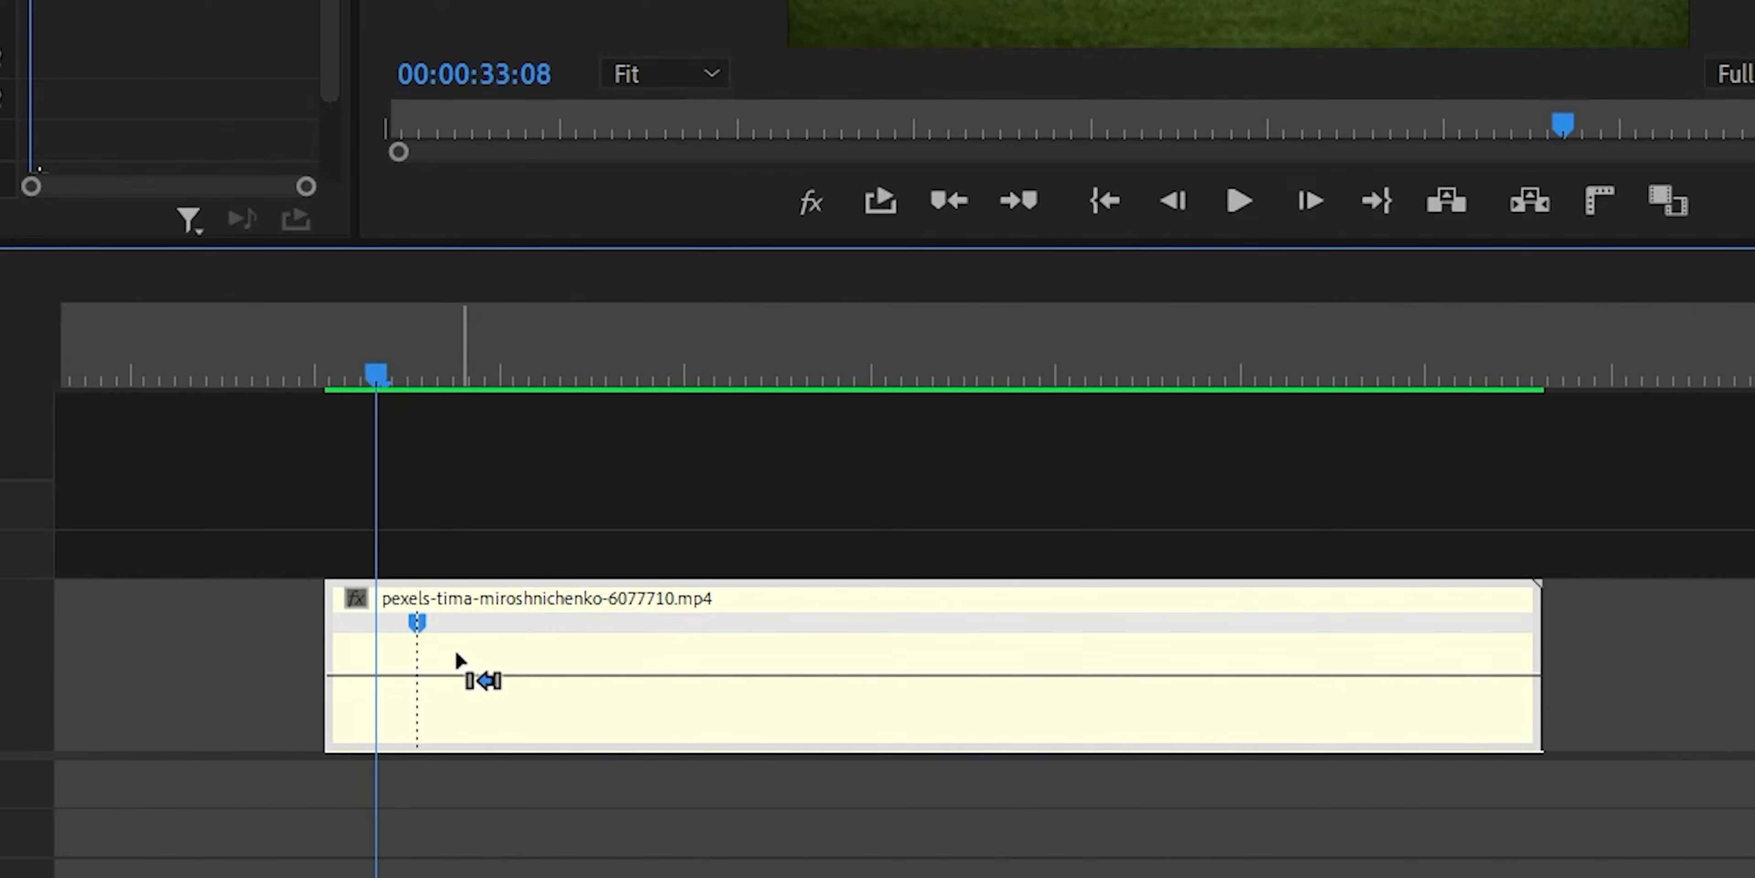
left_click_drag(417, 632, 586, 633)
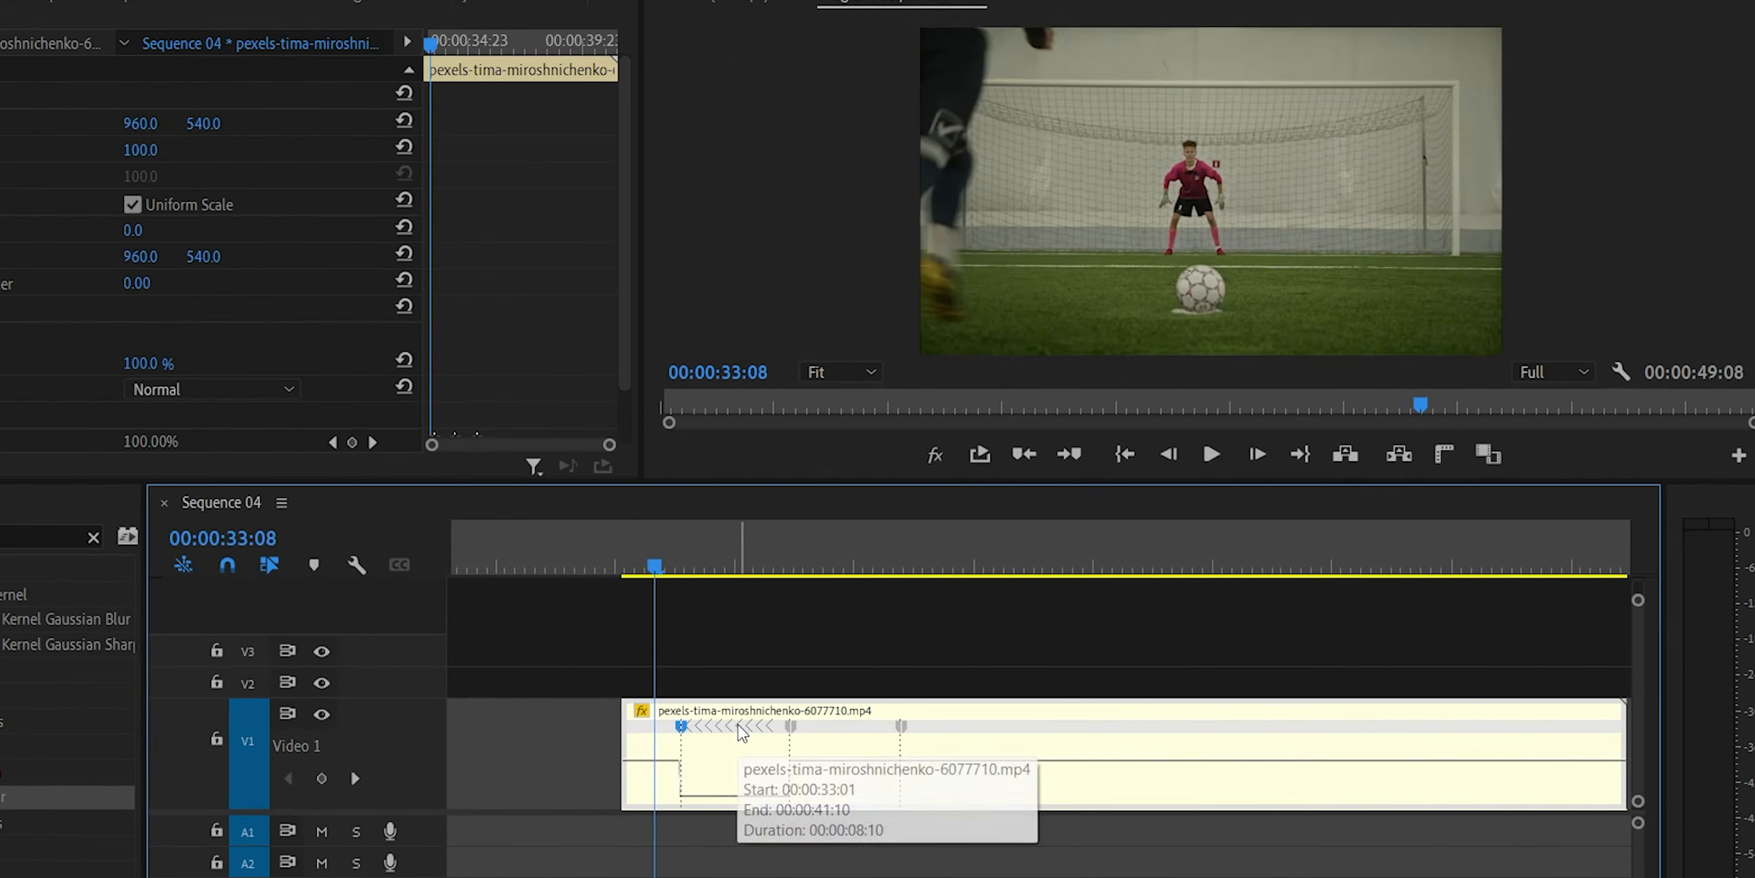
left_click(609, 567)
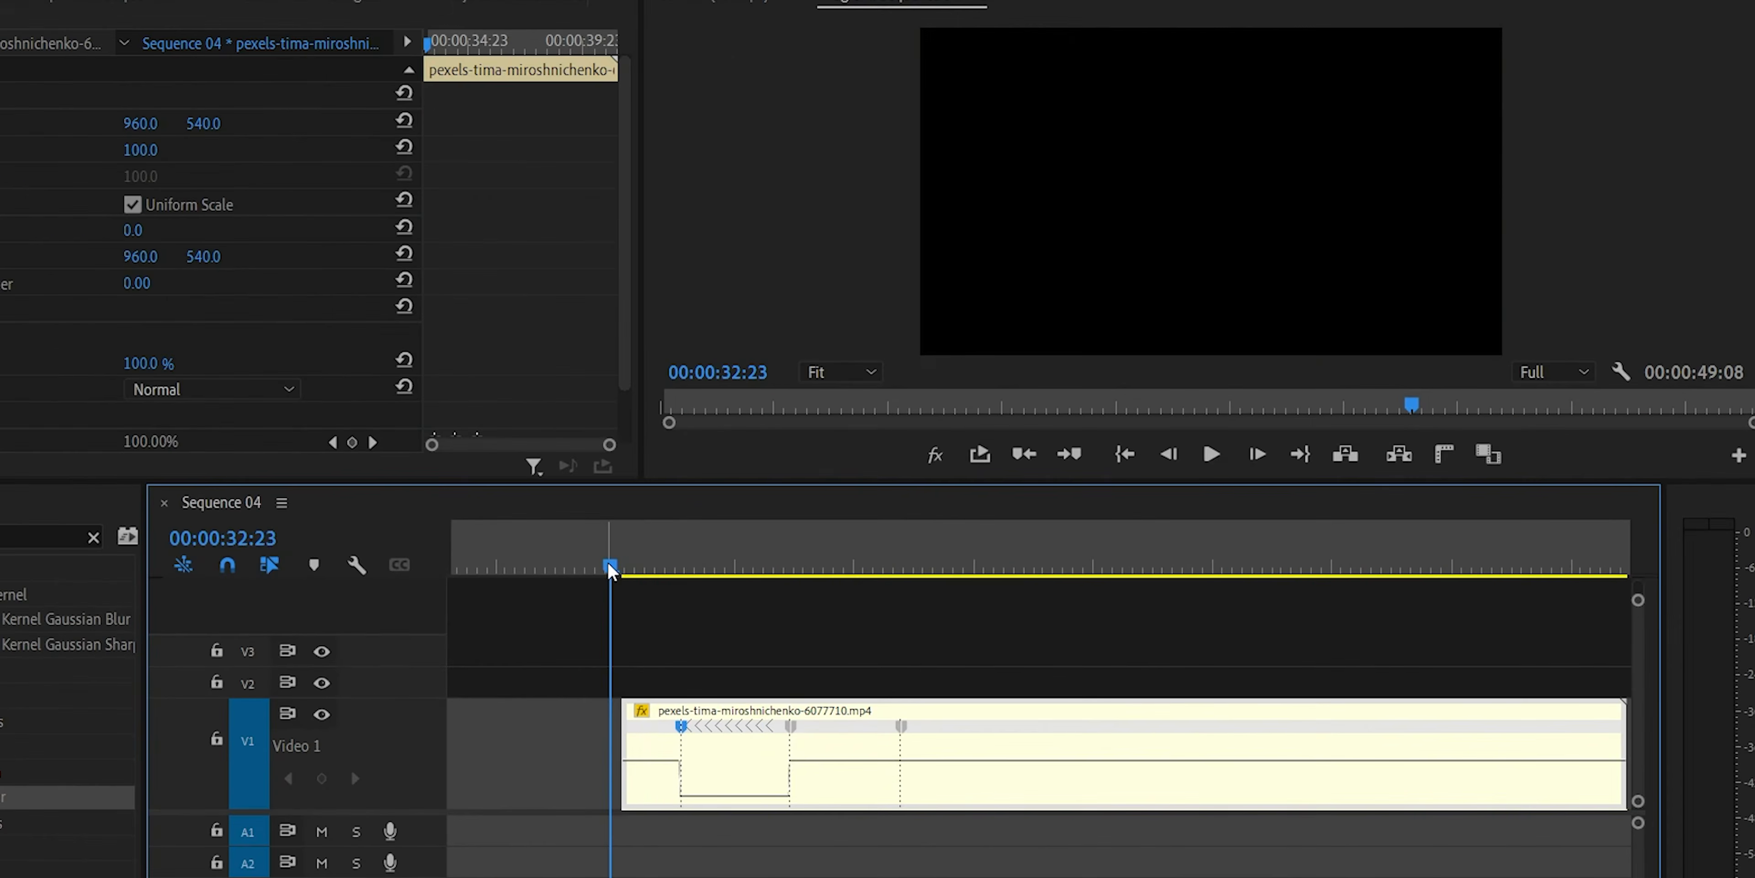
Play back the soccer clip from before its start through the reversed section to review the time remapping.
key("space")
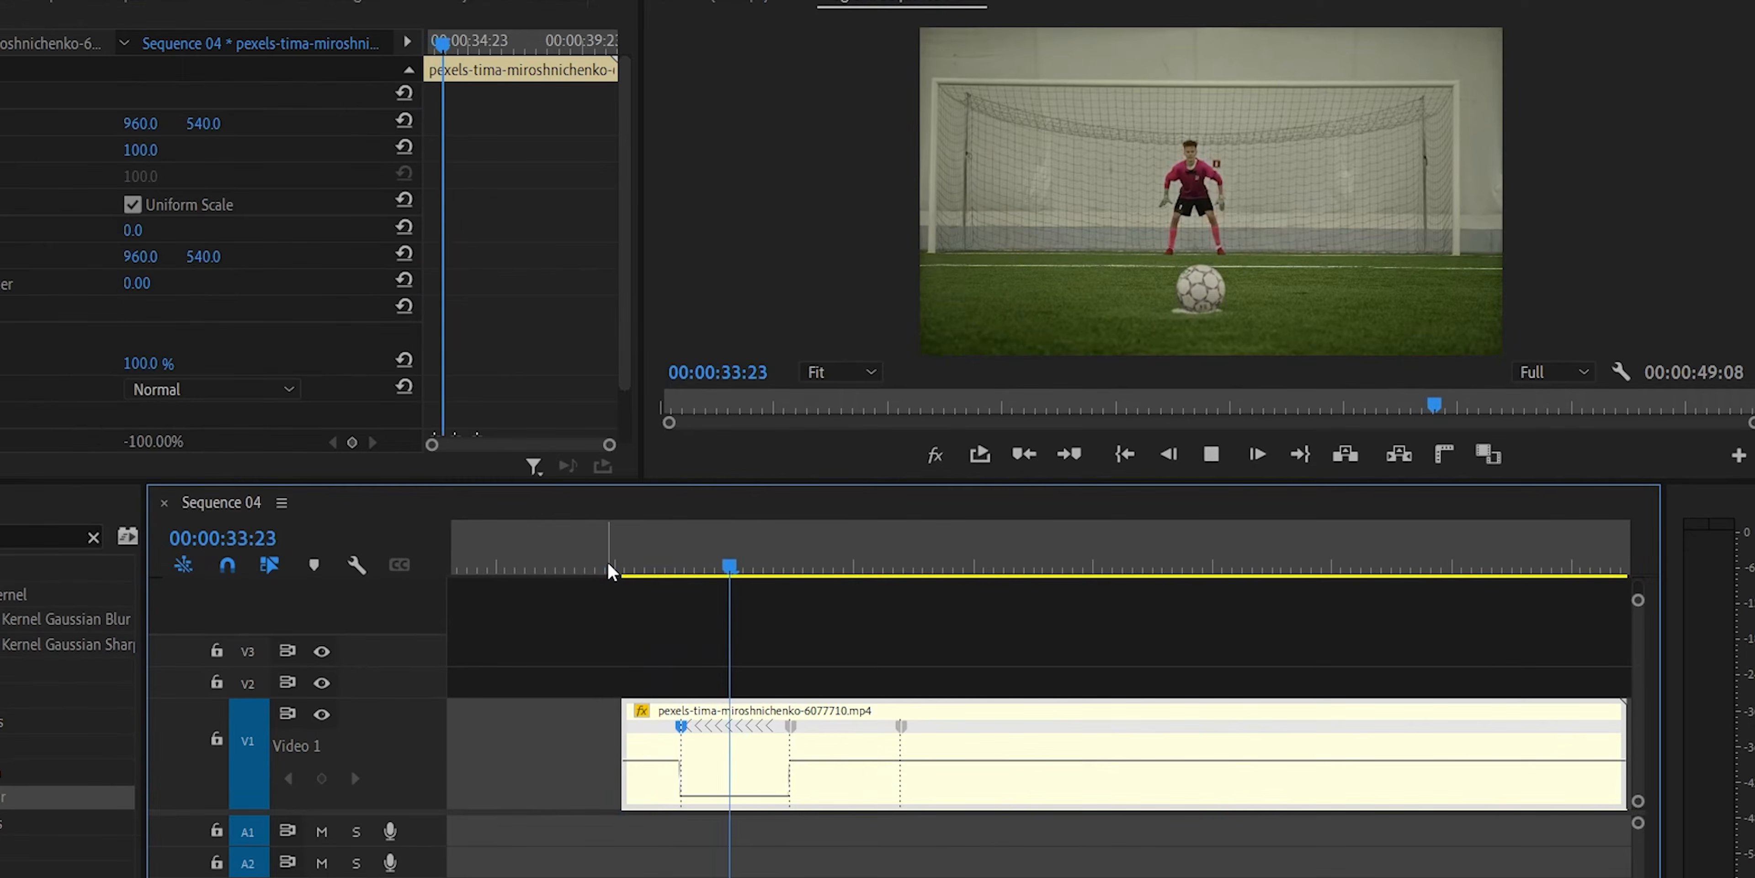
left_click(751, 561)
left_click(660, 563)
key("space")
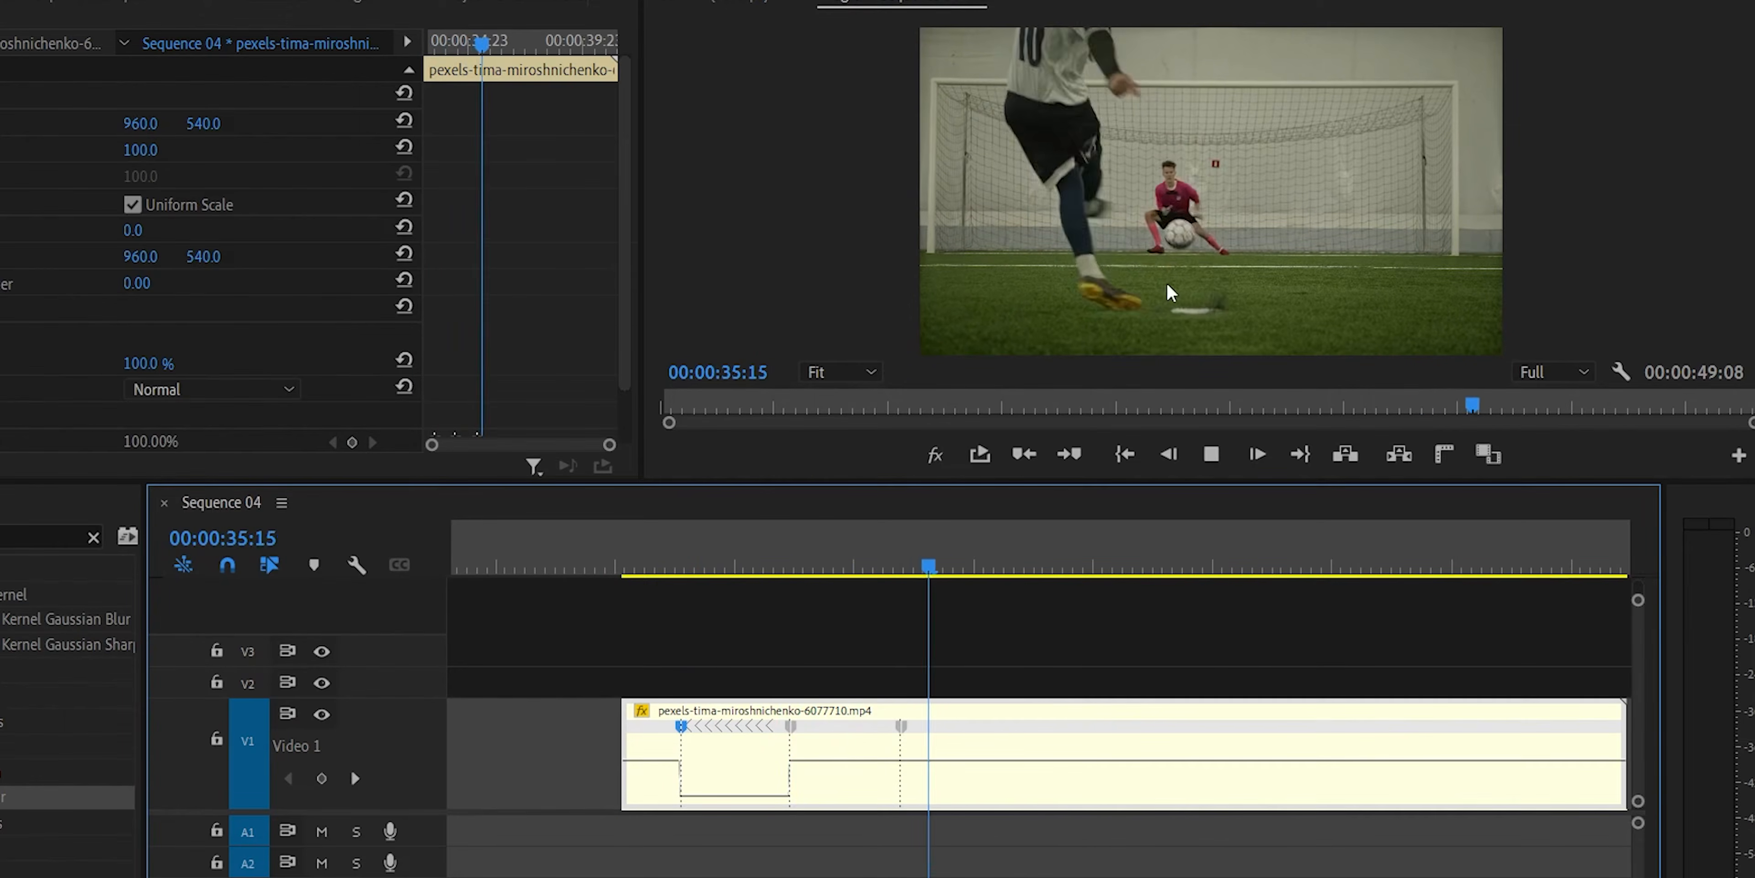
key("space")
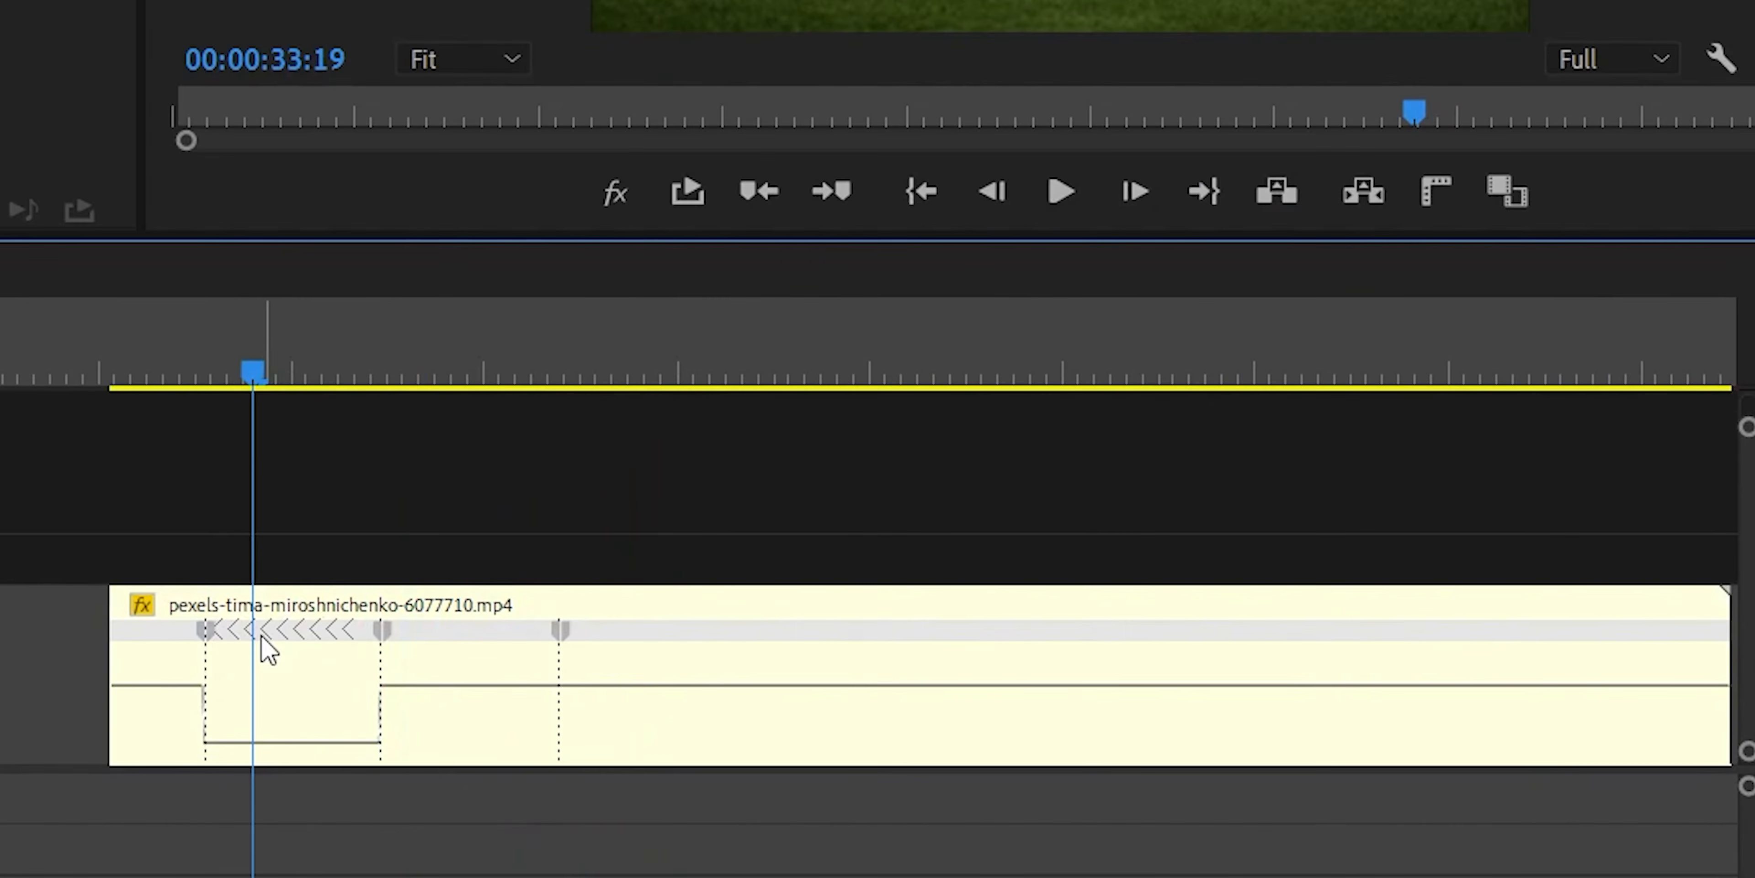
Move the soccer clip's speed keyframes so the reversed section starts slightly later and is shorter, and play it back.
left_click_drag(212, 632, 254, 632)
left_click_drag(480, 632, 368, 617)
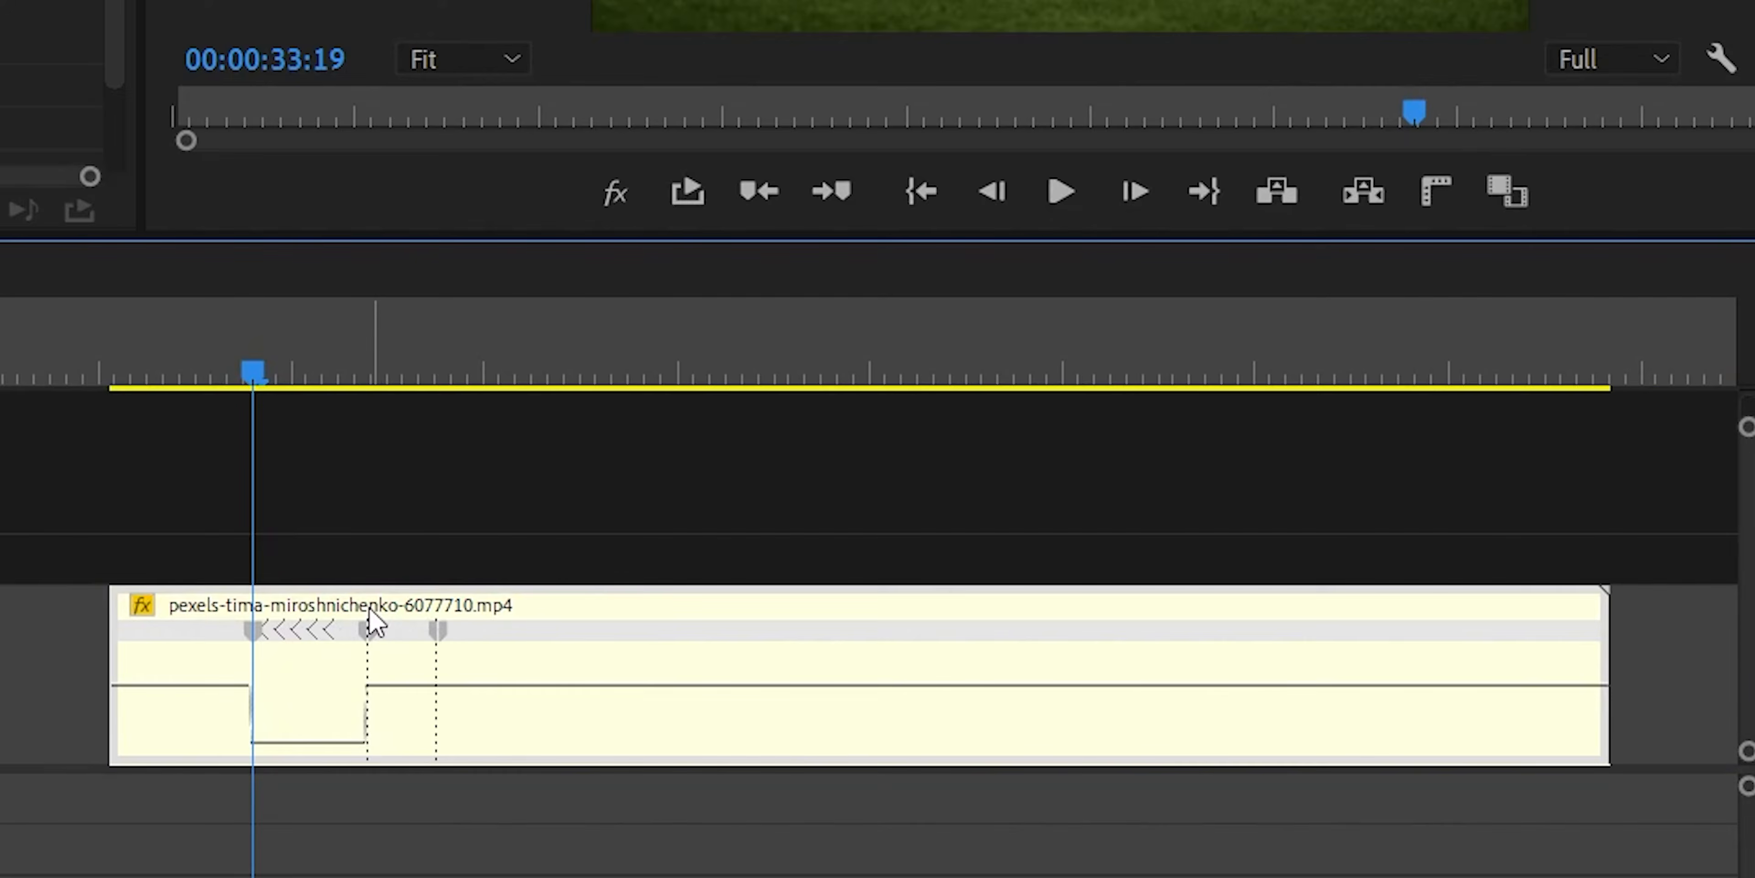
left_click_drag(382, 627, 329, 637)
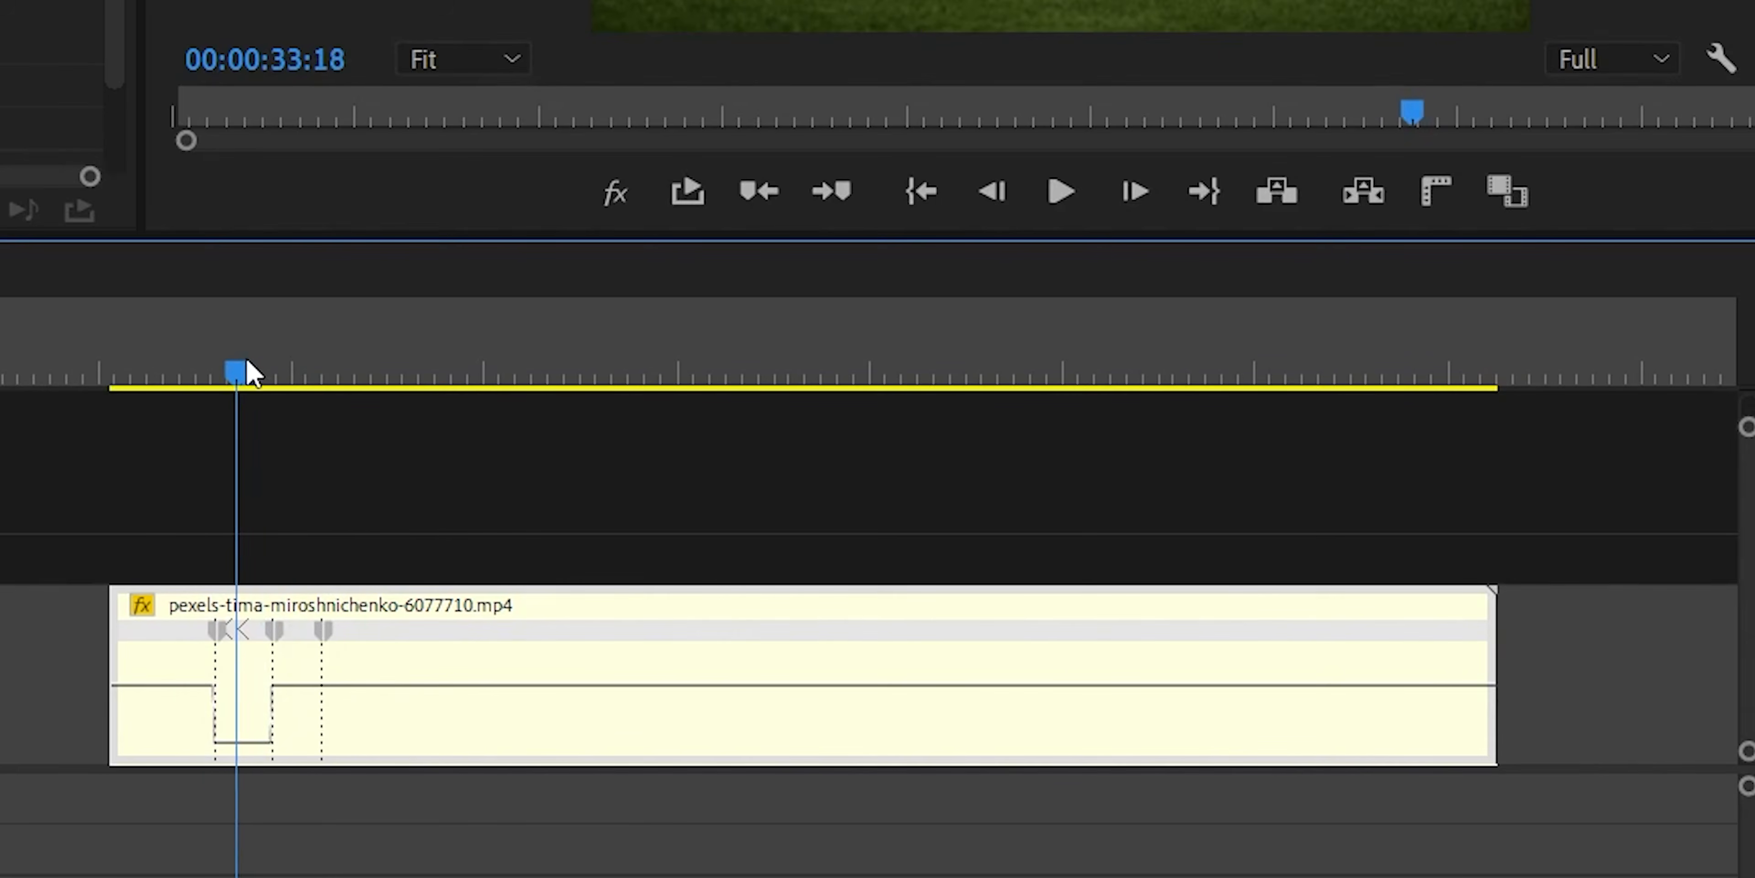
left_click_drag(246, 364, 156, 382)
mouse_move(222, 631)
left_mouse_down()
mouse_move(290, 634)
mouse_move(252, 634)
left_mouse_up()
left_click_drag(255, 380, 280, 383)
key("space")
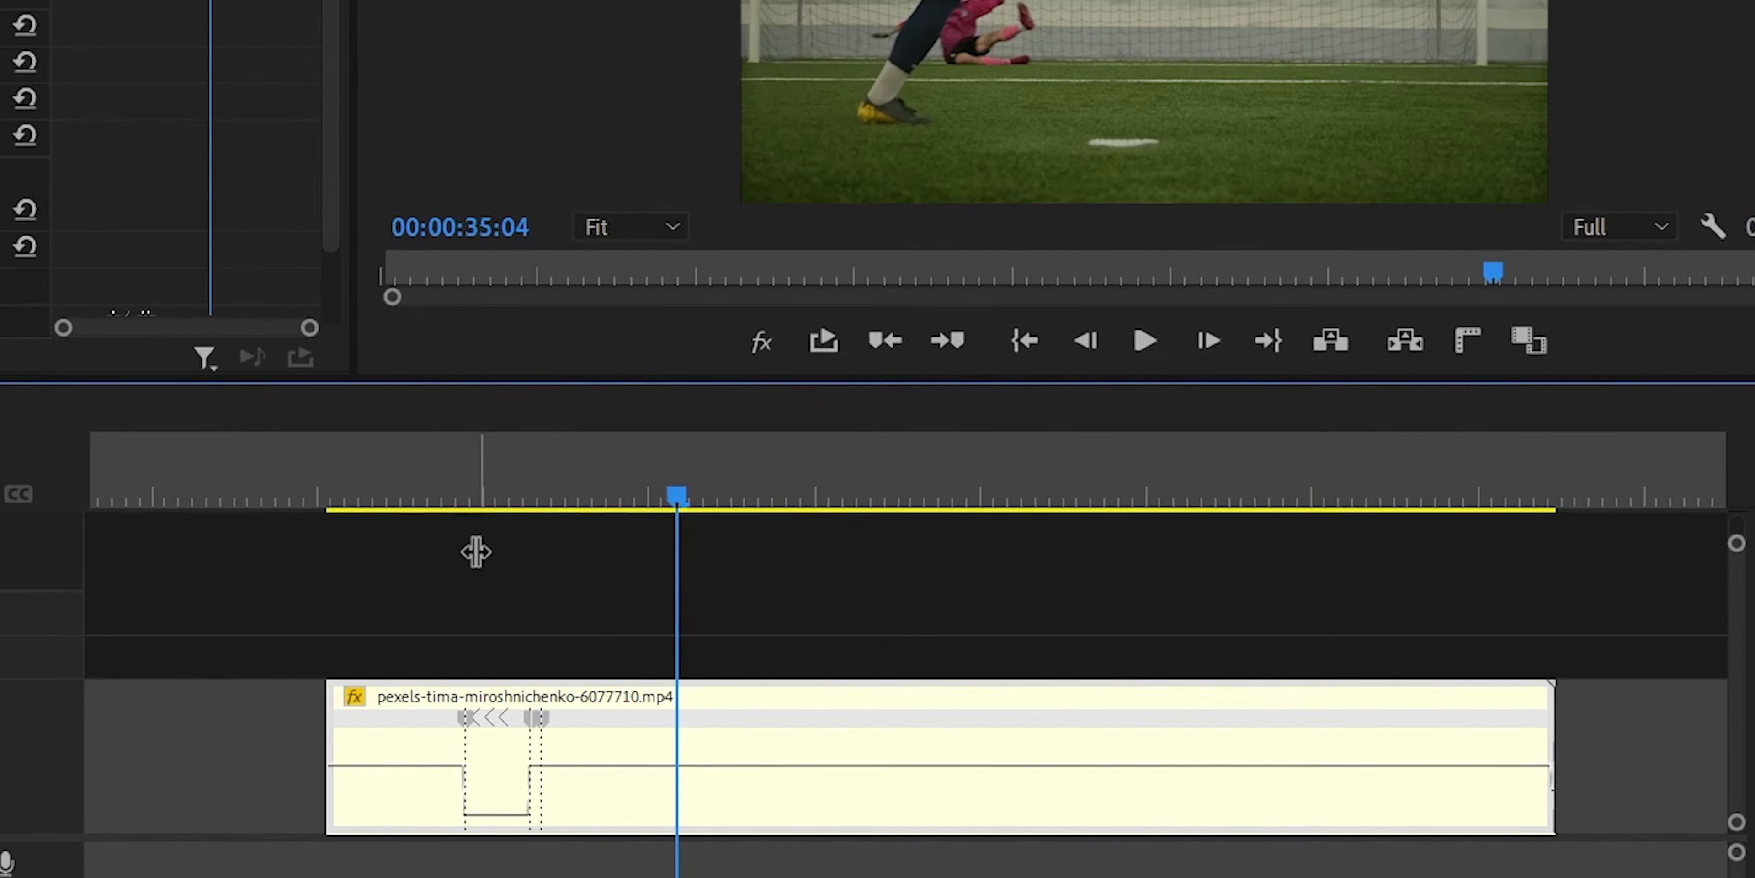
Add a speed keyframe at 00:00:35:03 on the soccer clip, create a second reversed section from it, and preview it.
left_click(672, 766, "ctrl")
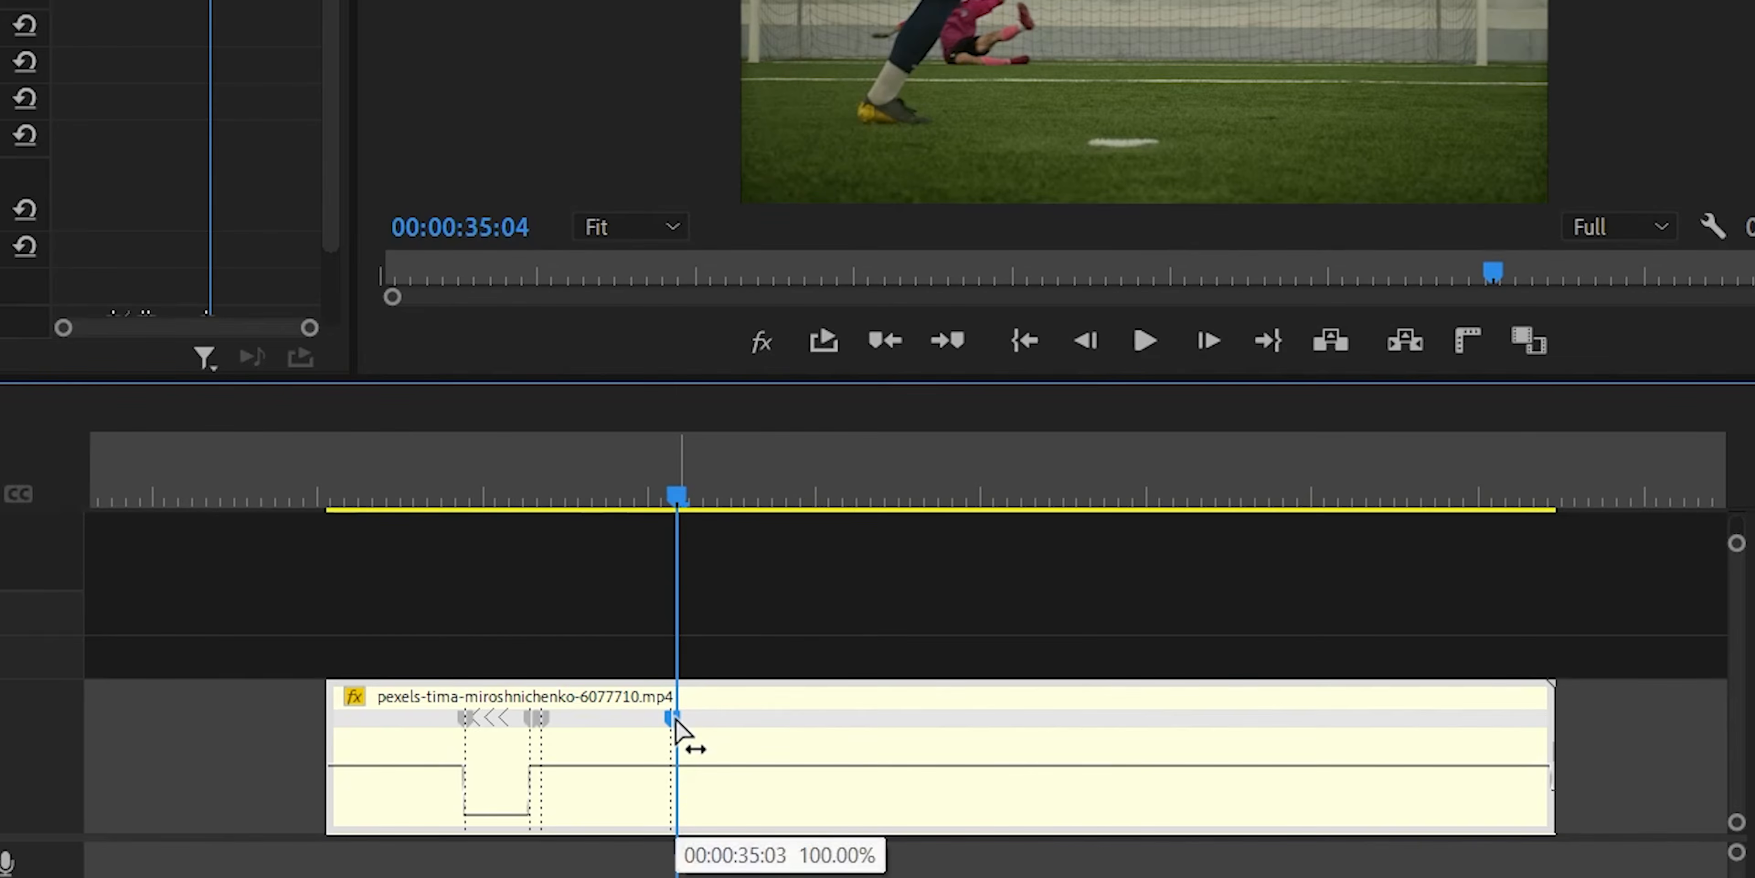
left_click_drag(685, 726, 790, 723)
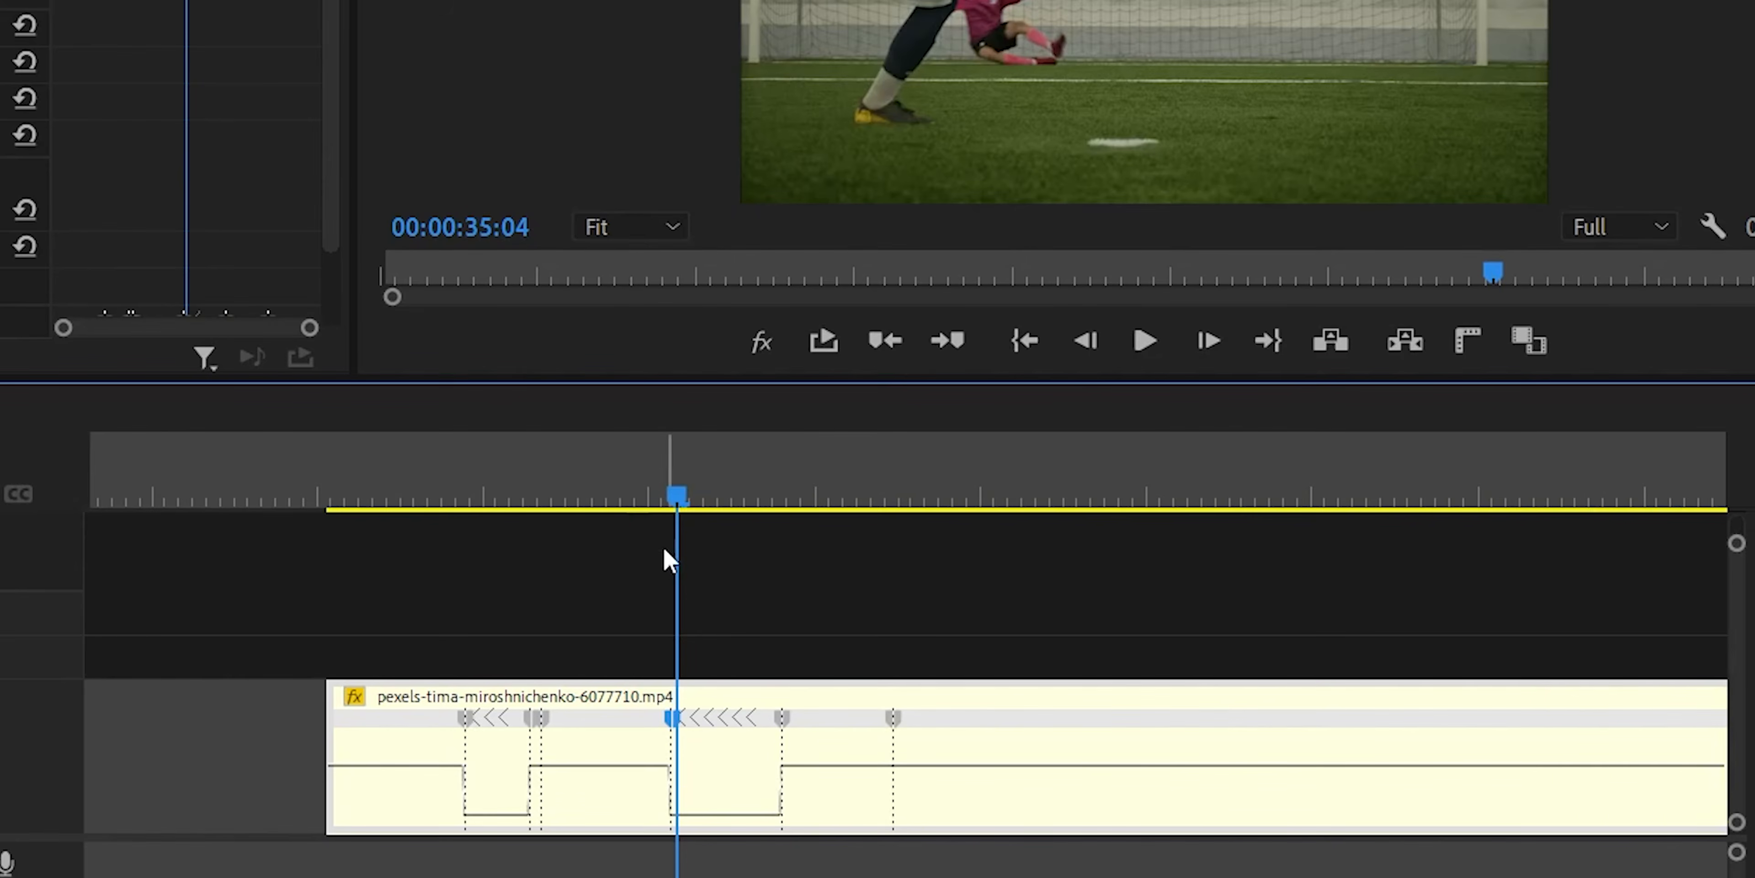
left_click_drag(677, 493, 635, 502)
key("space")
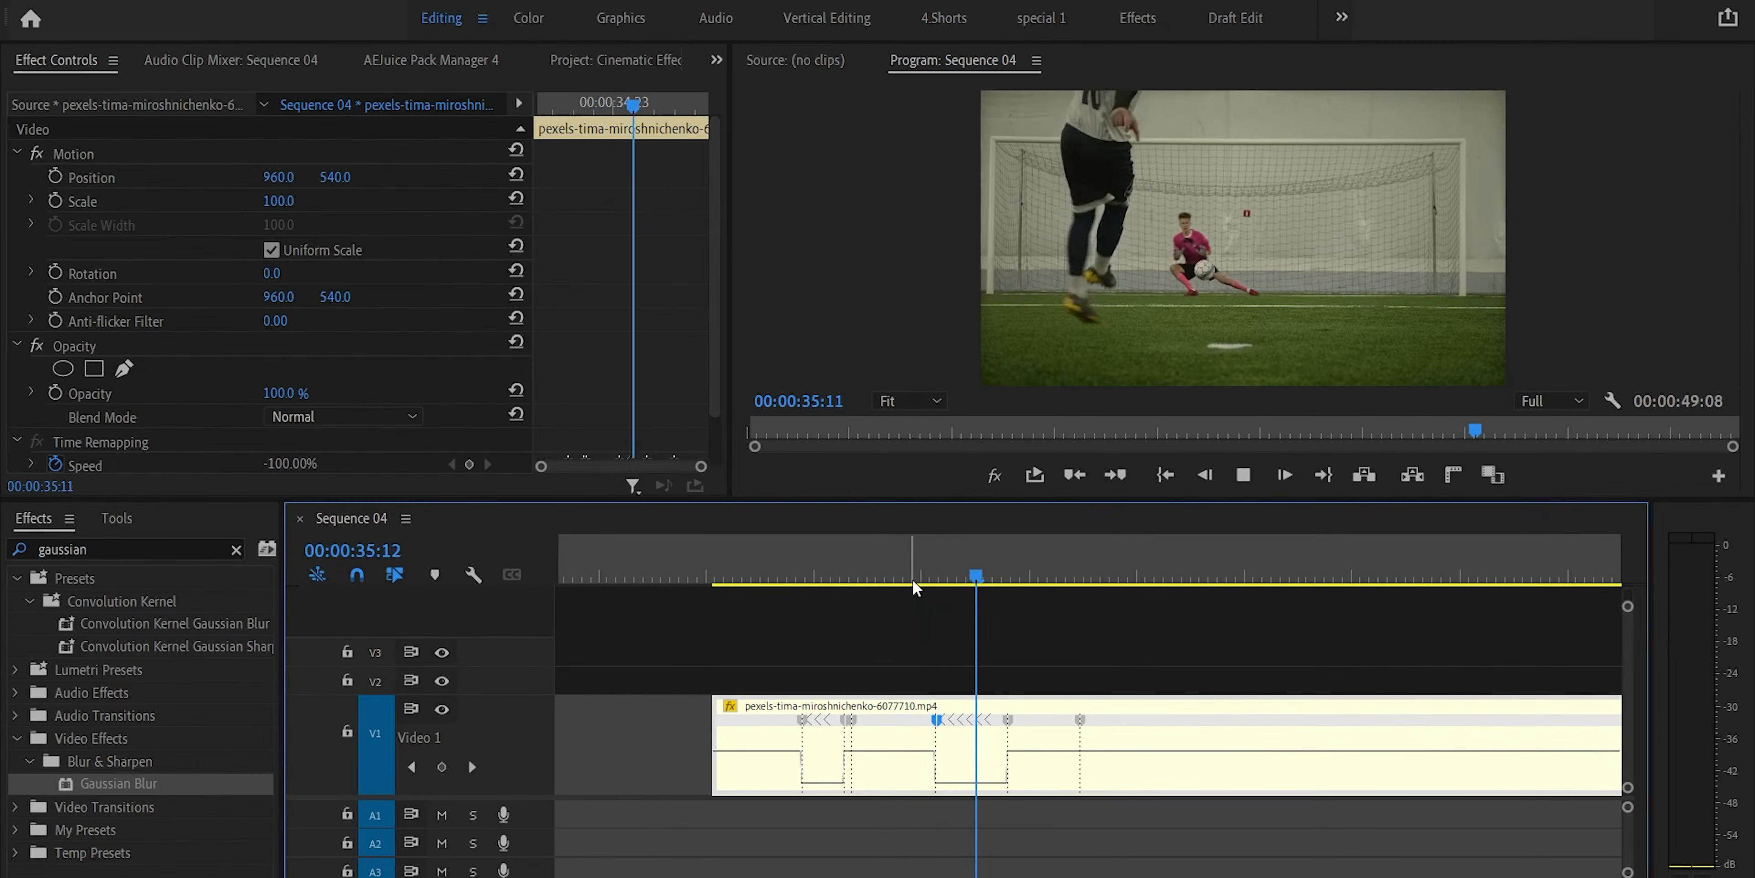
key("space")
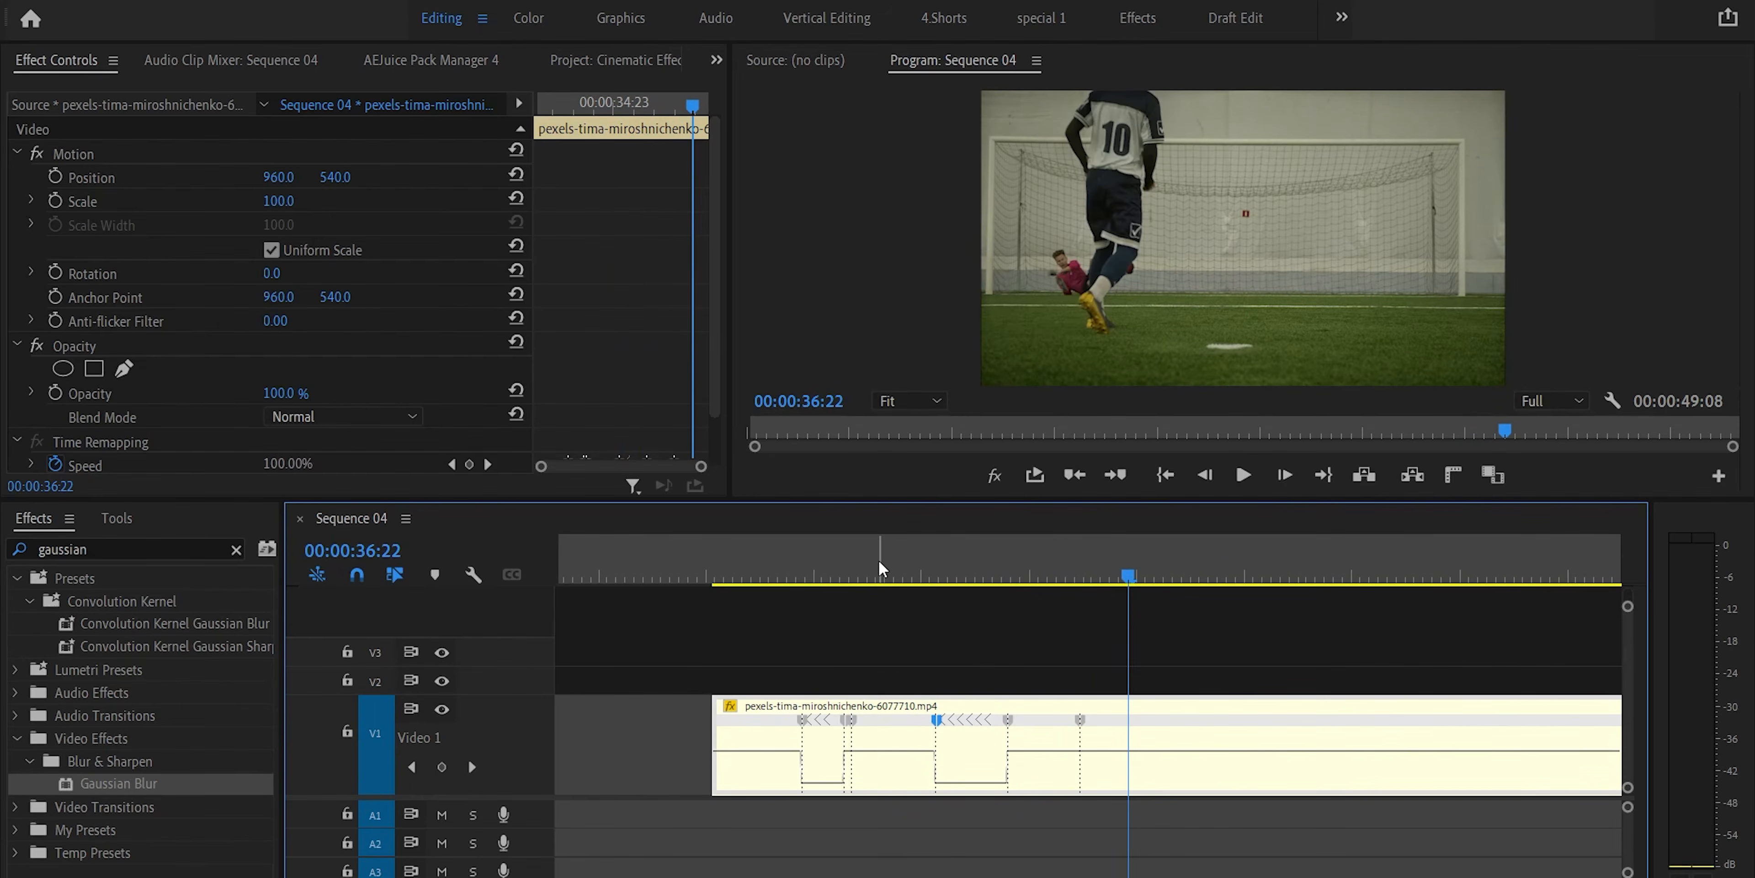